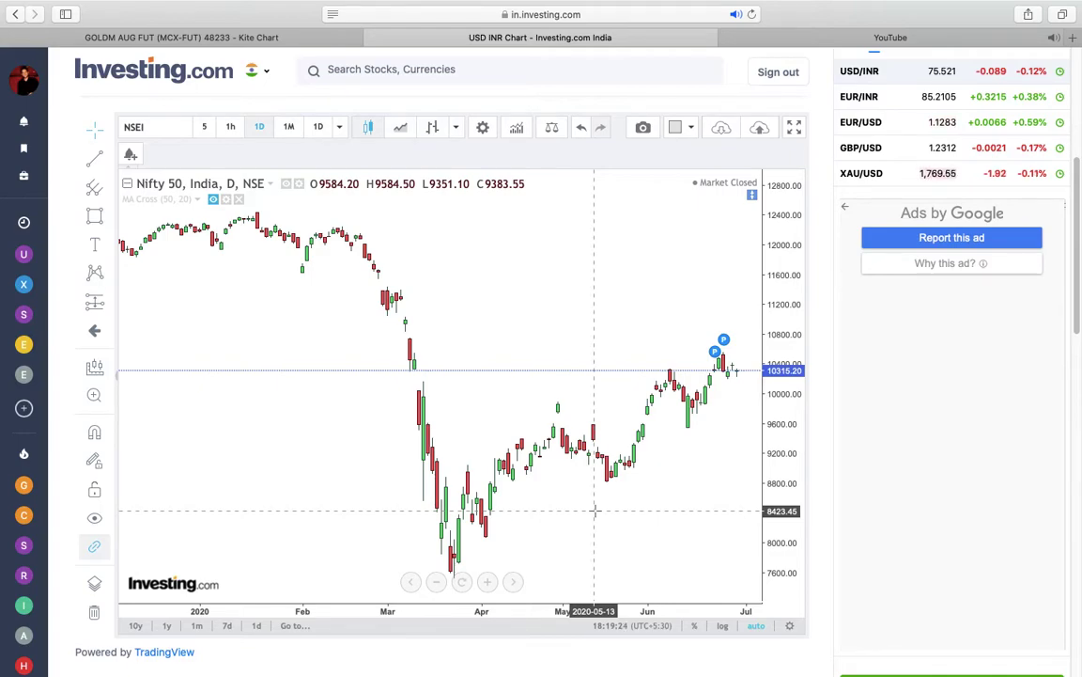
Draw a trend line on the Nifty 50 chart from the 14 February 2020 high down to the 24 March low.
click(105, 163)
click(156, 160)
click(343, 229)
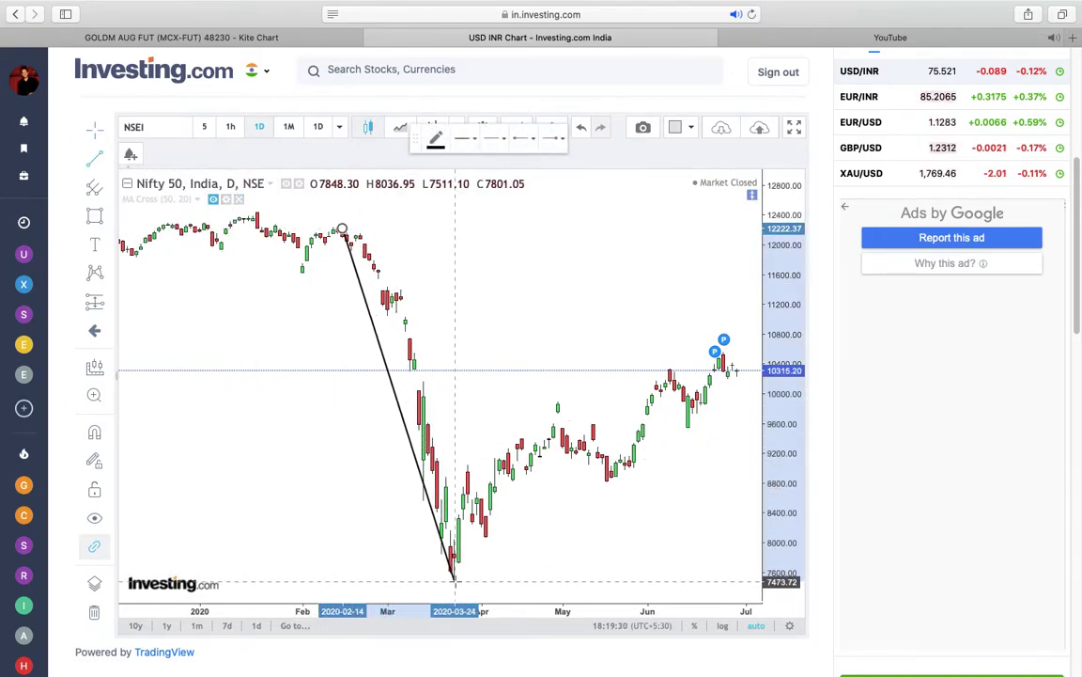
click(455, 581)
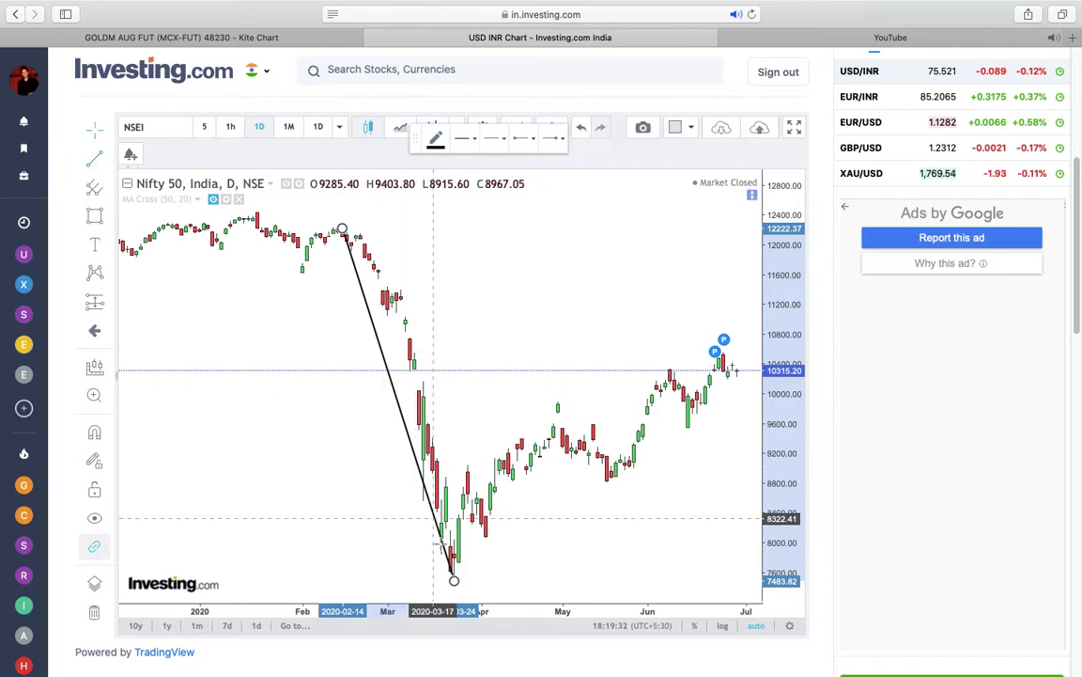
scroll(537, 572, down, 3)
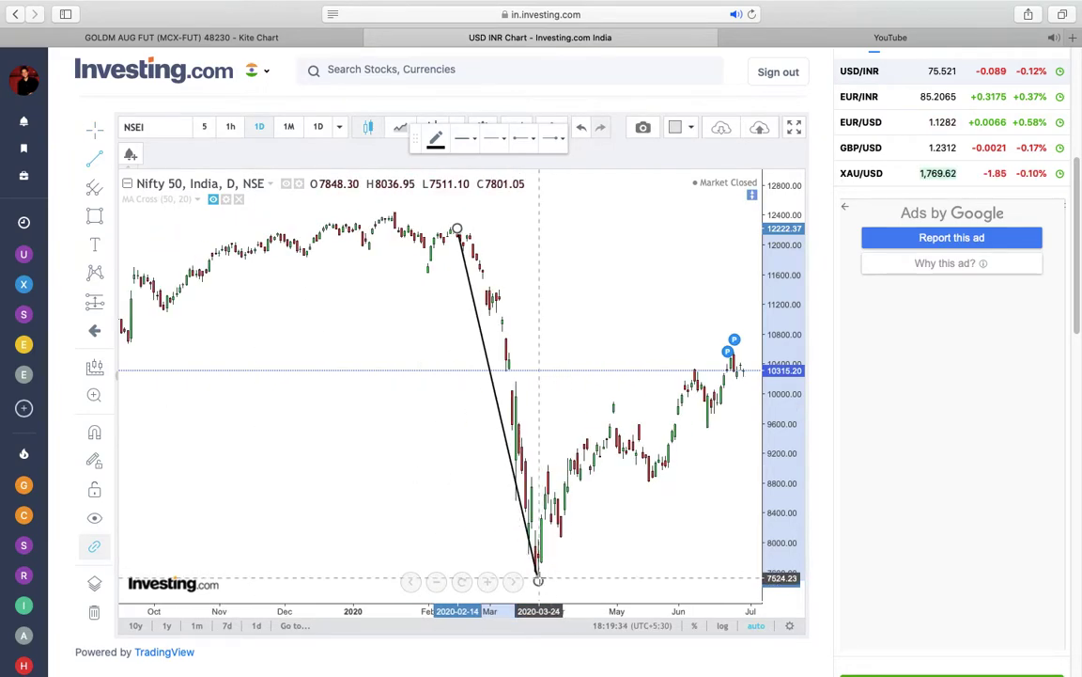
Trace the following swings with trend lines up to the 27 March high, down to the 3 April low and up to about 9150 on 9 April.
click(539, 579)
click(548, 465)
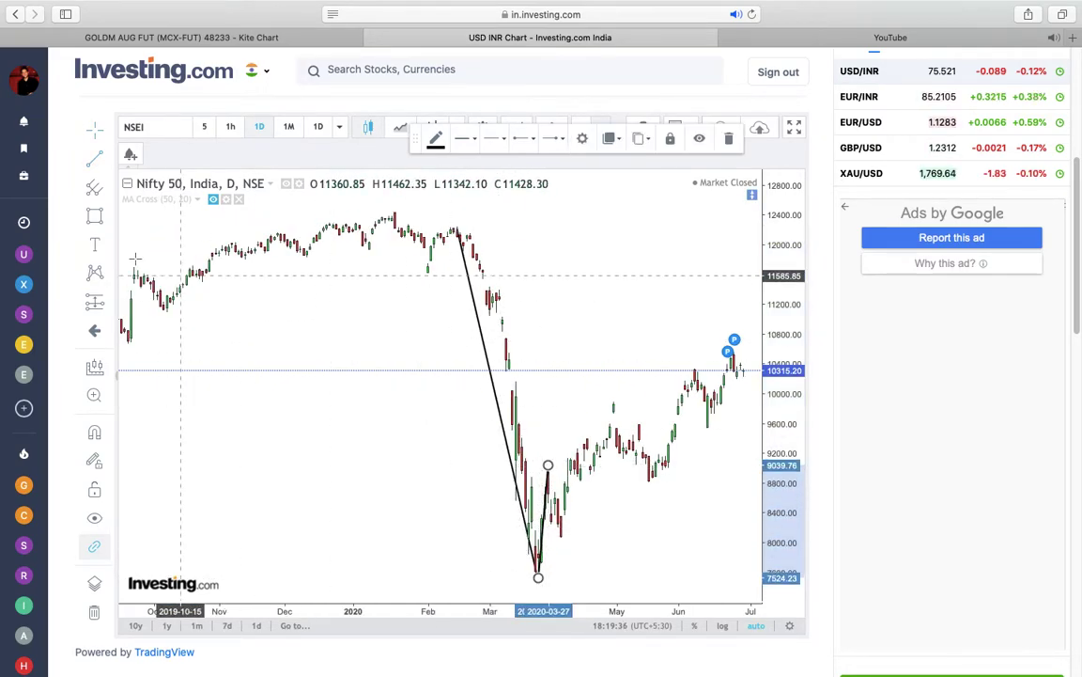
mouse_move(543, 527)
mouse_down()
mouse_move(549, 482)
mouse_move(561, 537)
mouse_up()
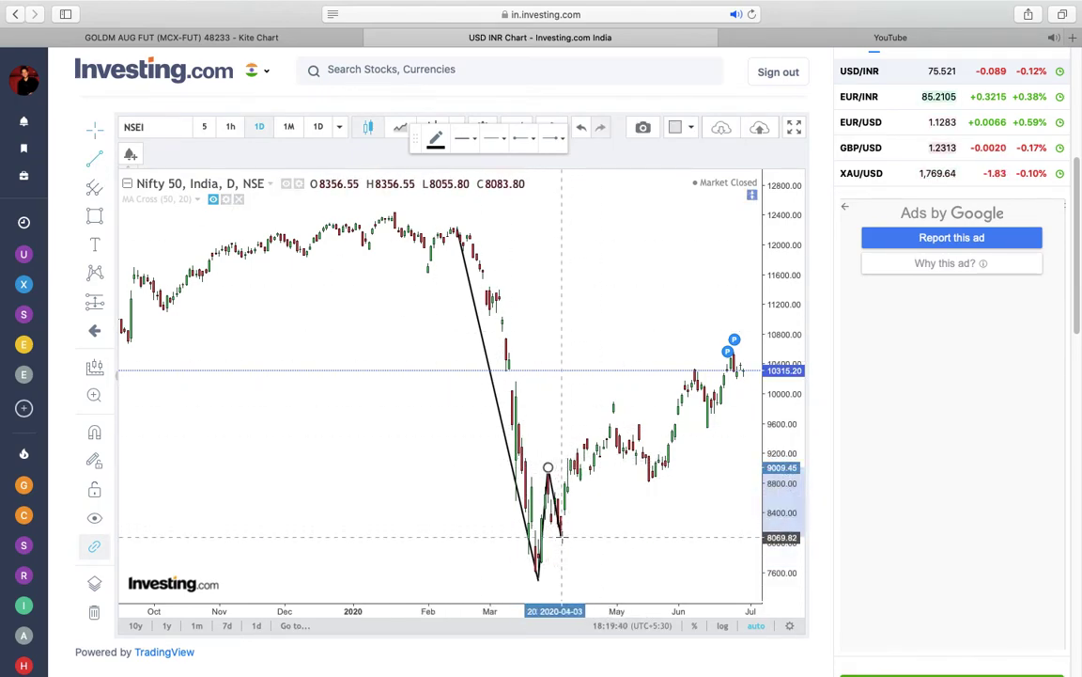
click(92, 162)
click(558, 537)
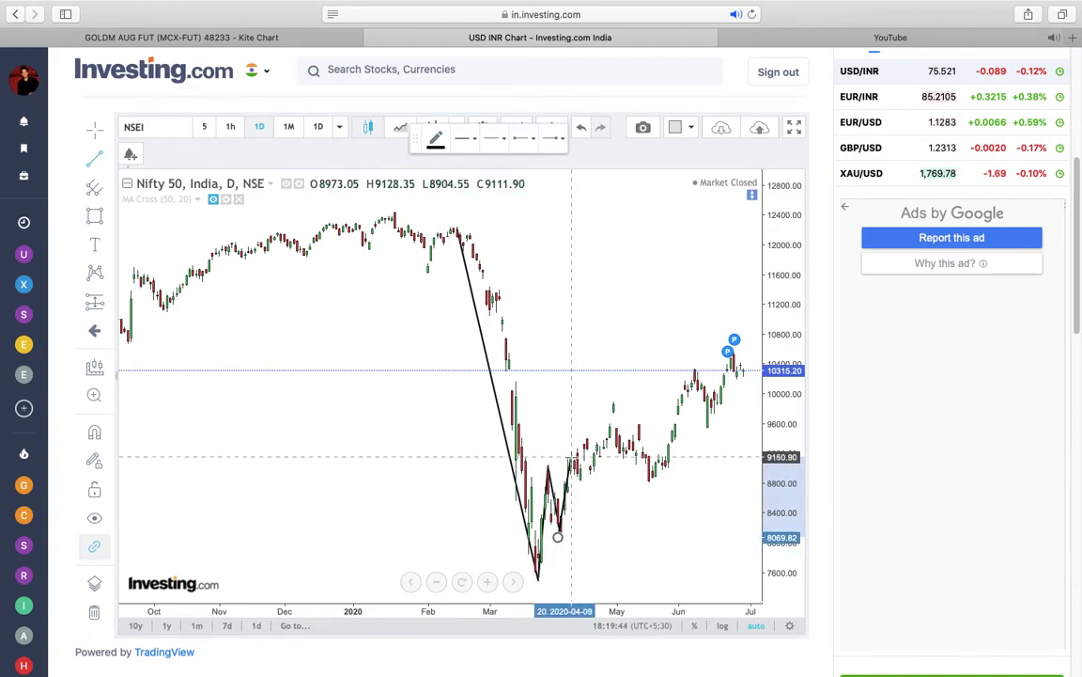
key(Escape)
Examine the price action before the February 2020 fall, around the March low and through the recovery into June.
drag(405, 440, 583, 444)
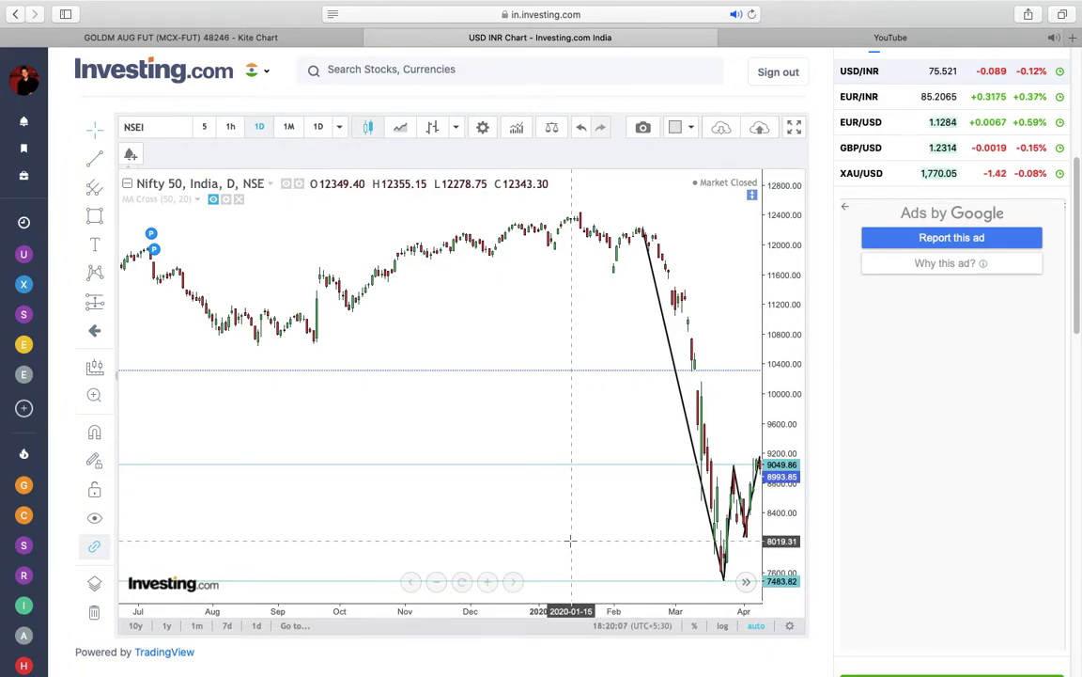
scroll(570, 538, down, 3)
scroll(628, 483, up, 3)
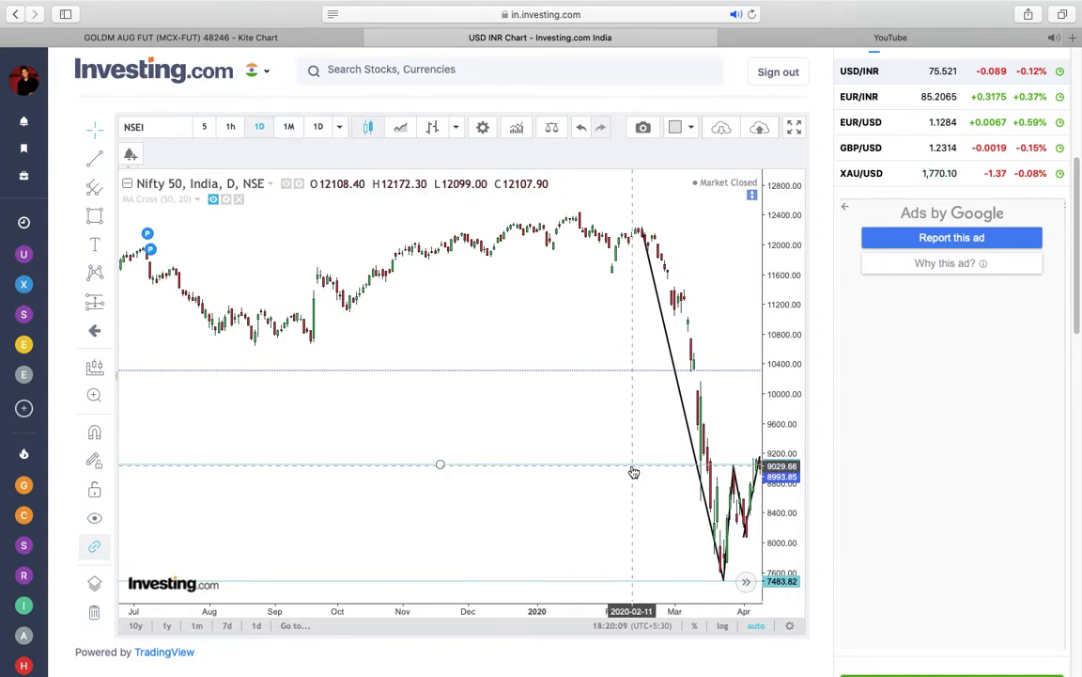
scroll(620, 470, up, 4)
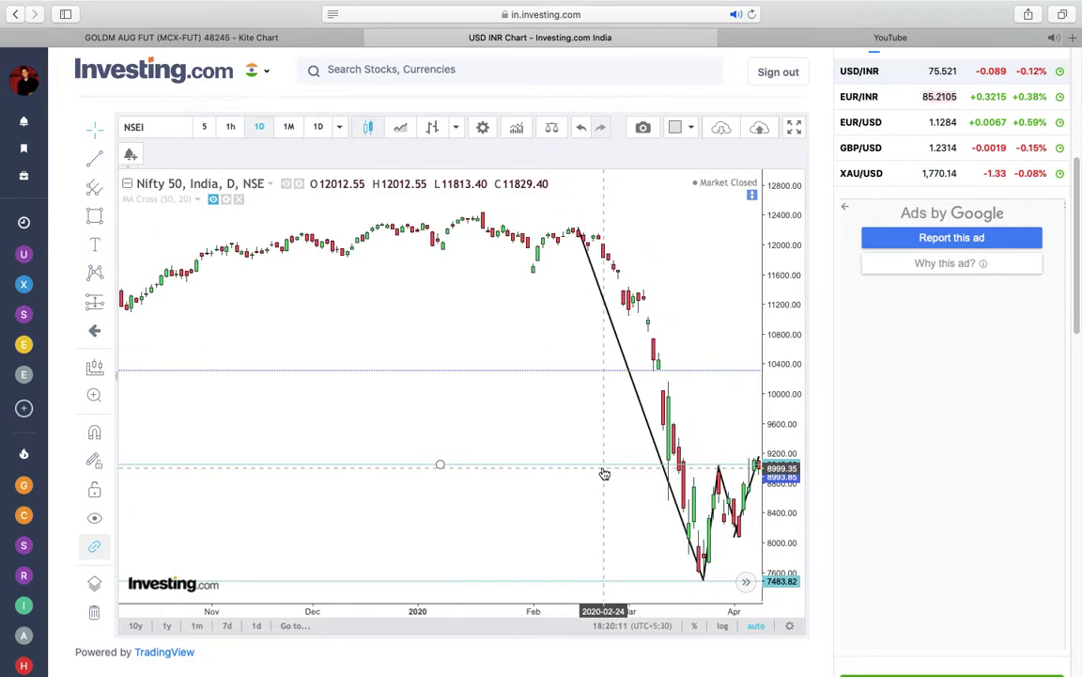
drag(580, 435, 357, 431)
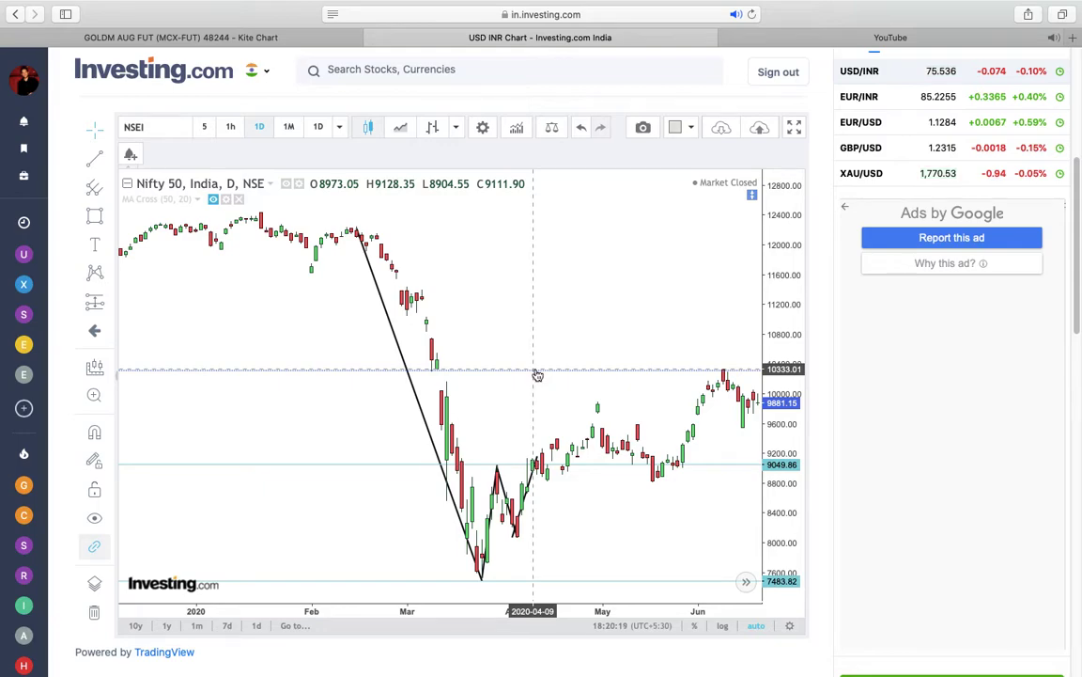
scroll(550, 442, down, 1)
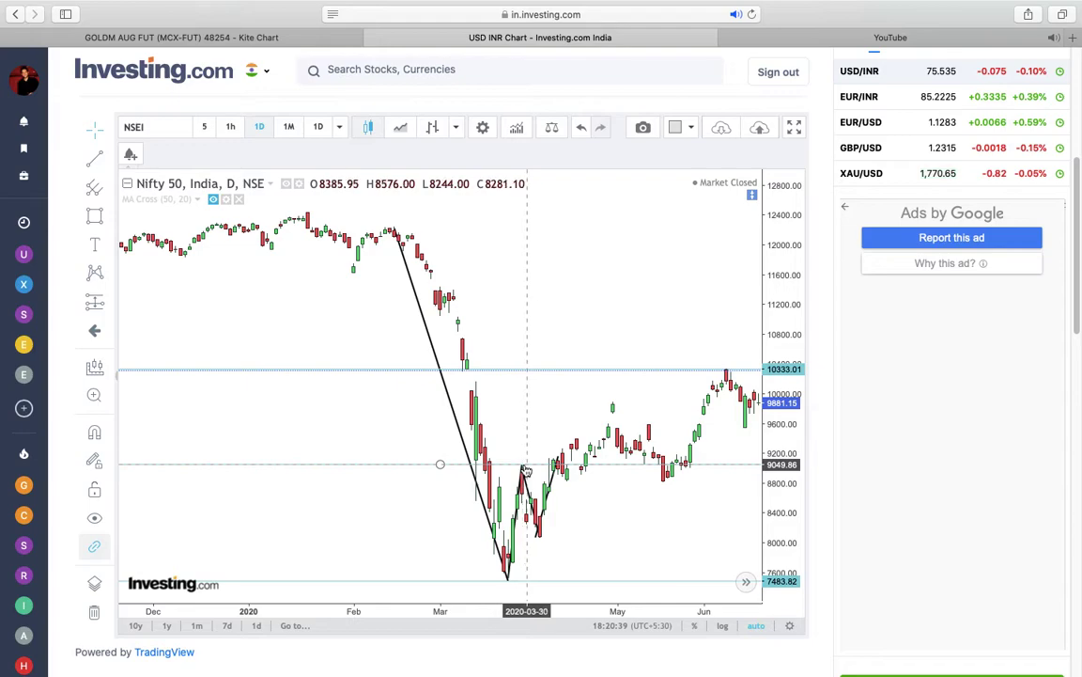
Reposition the end of the rising trend line that starts at the early-April low, placing it at about 9080 on 8 April.
click(523, 467)
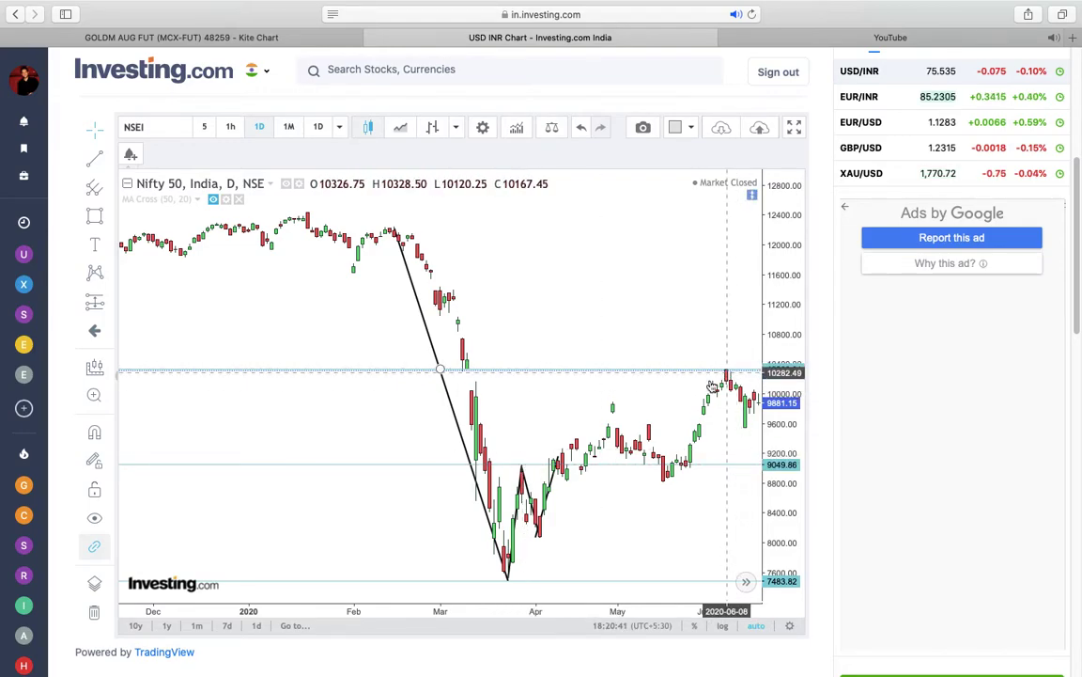
click(535, 536)
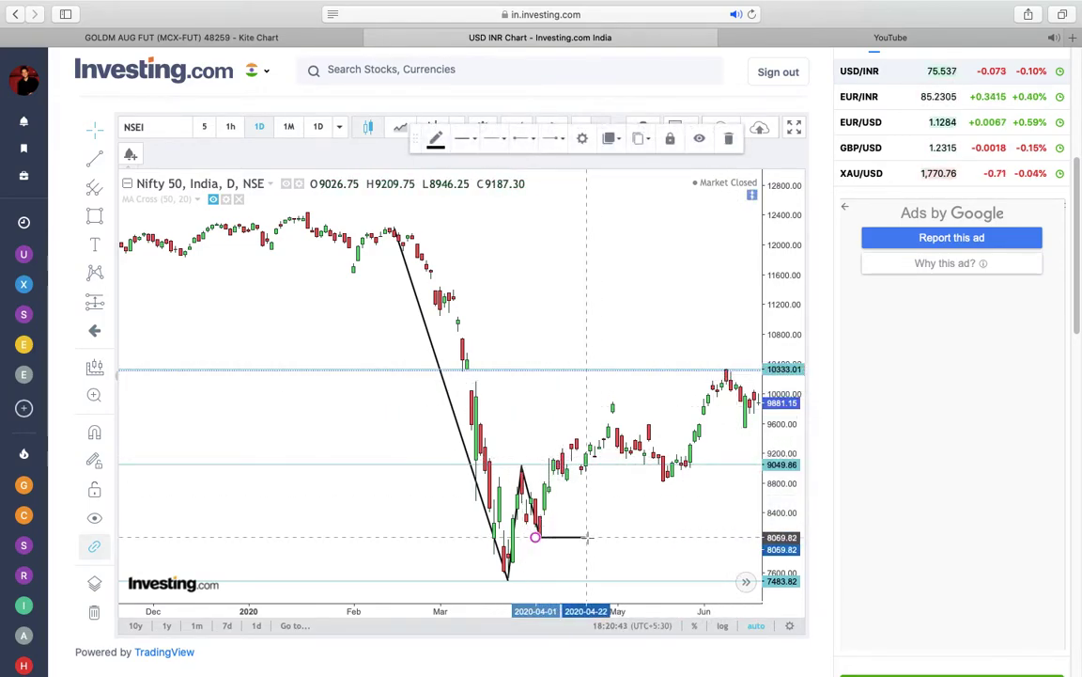
click(716, 536)
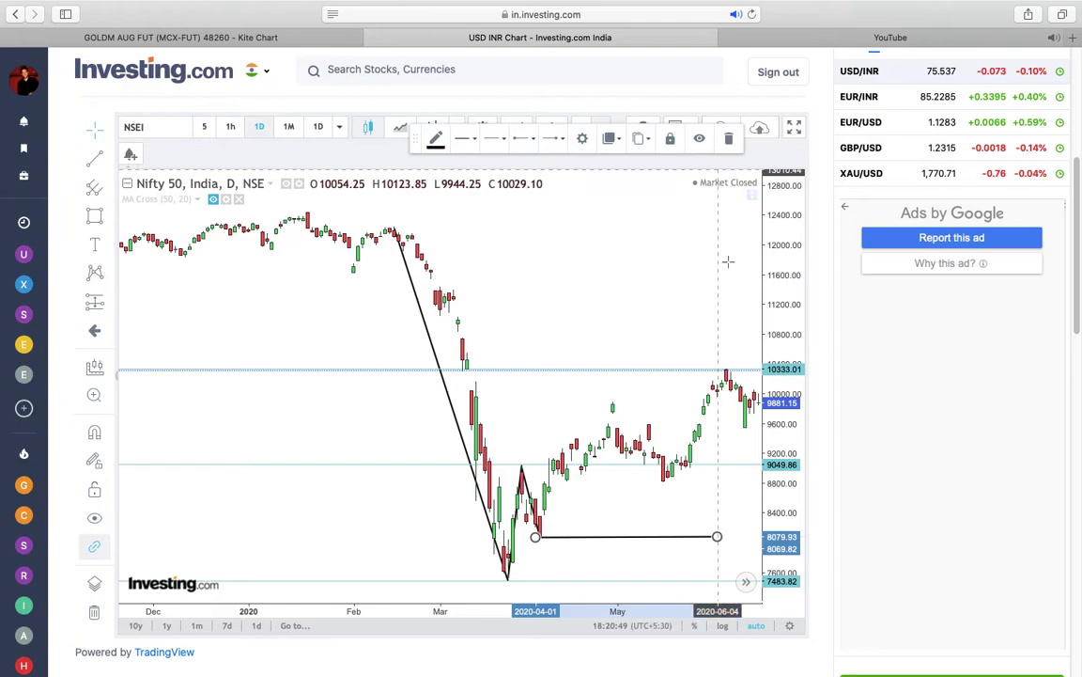
drag(717, 536, 549, 461)
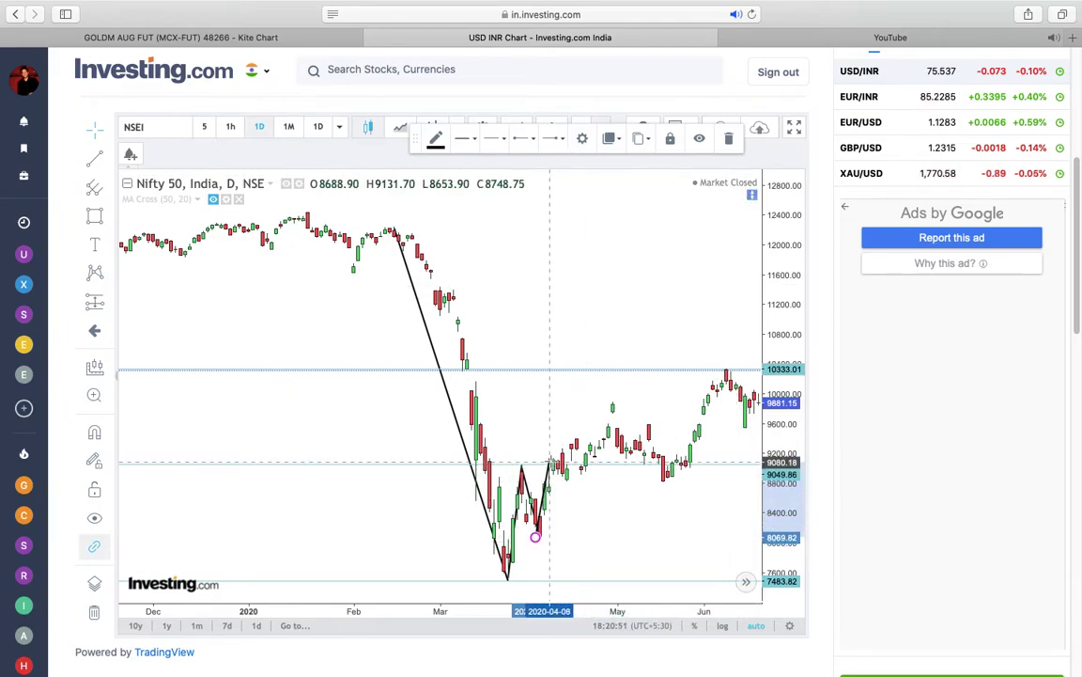
Delete all four trend lines drawn along the swings between the February high and early April.
click(729, 141)
click(530, 501)
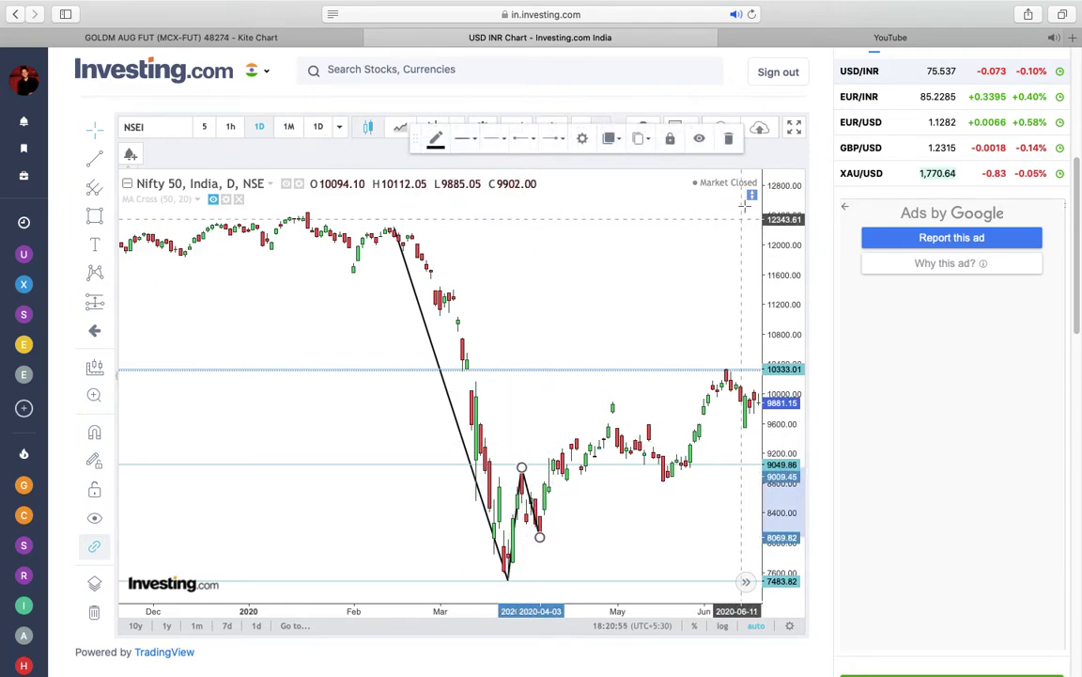
key(Delete)
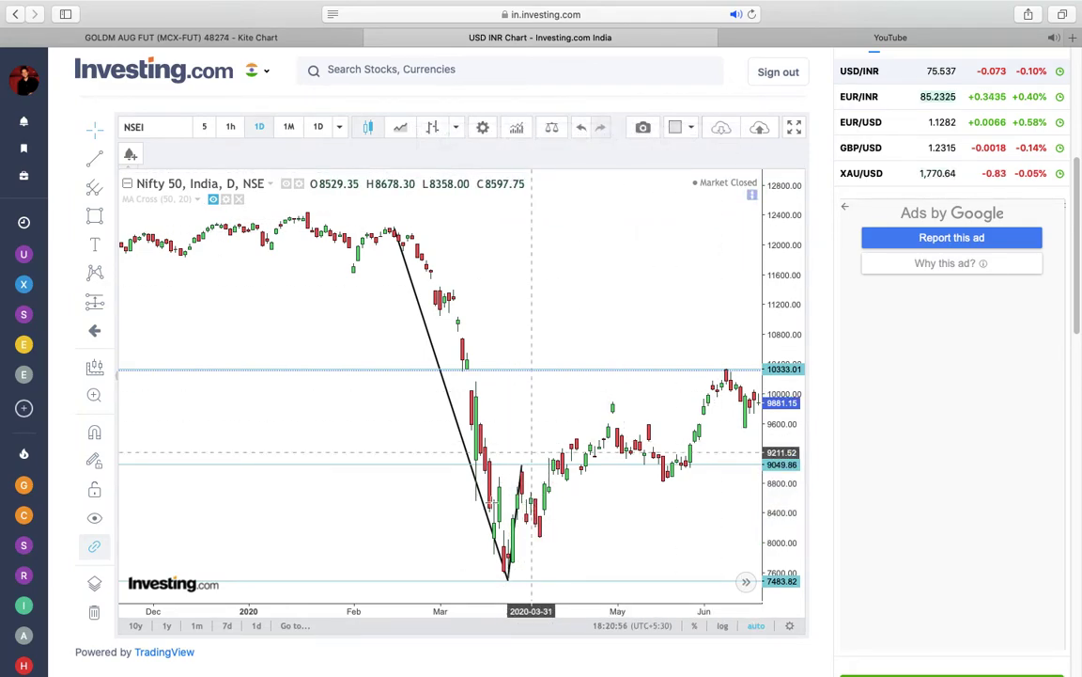
click(518, 499)
click(663, 128)
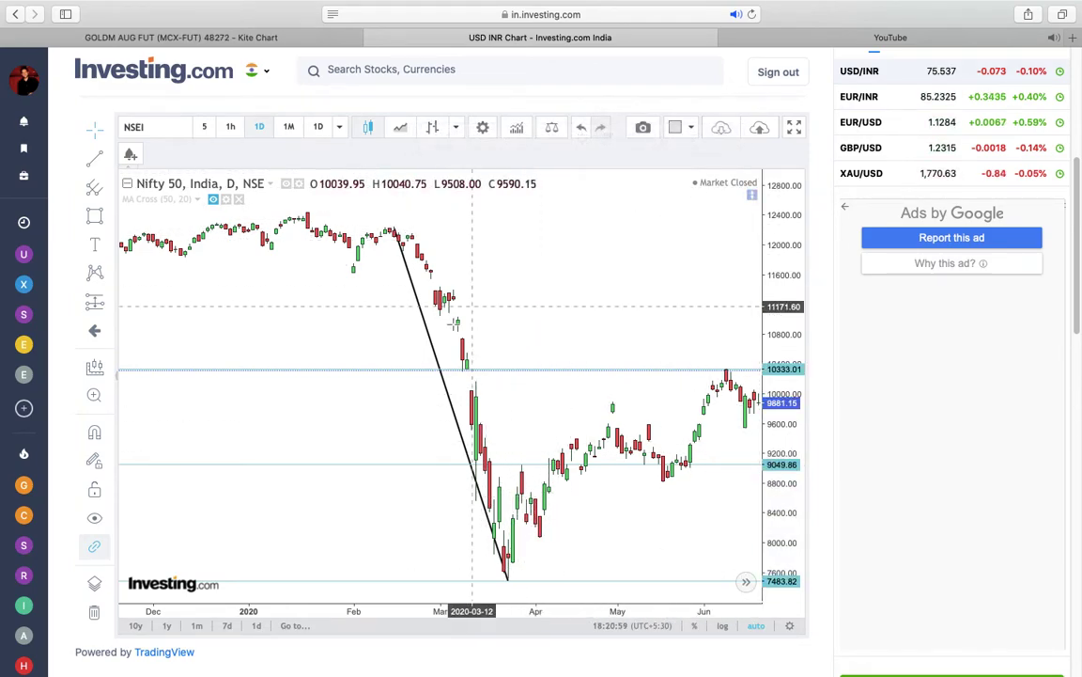
click(502, 559)
click(734, 140)
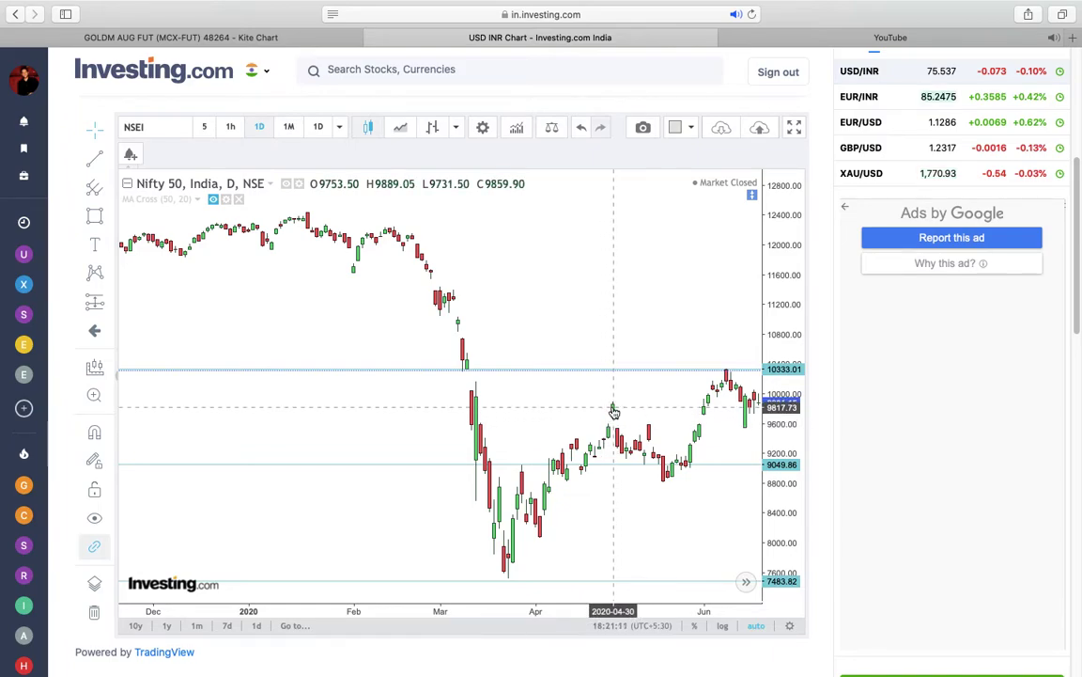
Draw an XABCD pattern through the 14 February high, 24 March low, late-April high and 18 May low, with point D at about 11677.
scroll(608, 414, down, 5)
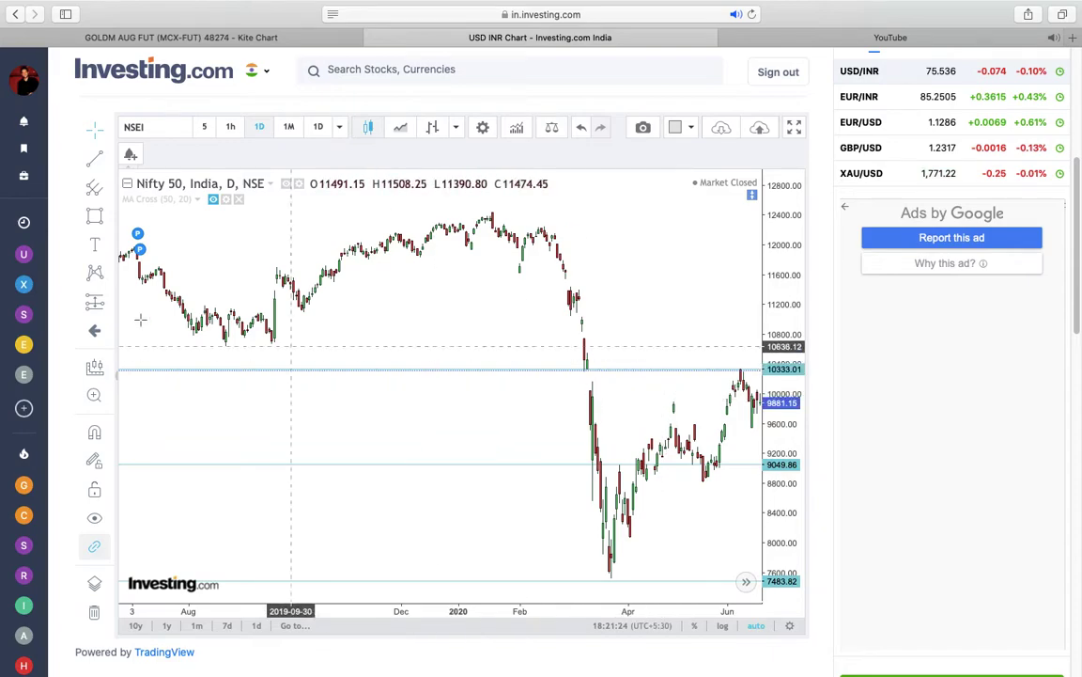
click(103, 273)
click(185, 246)
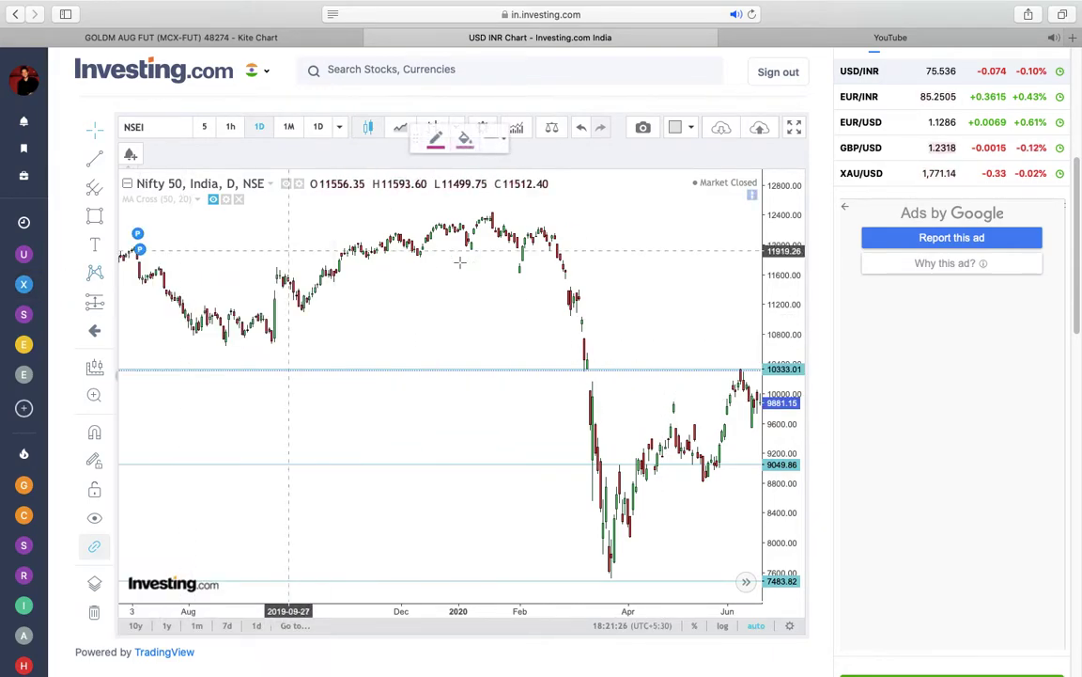
click(545, 229)
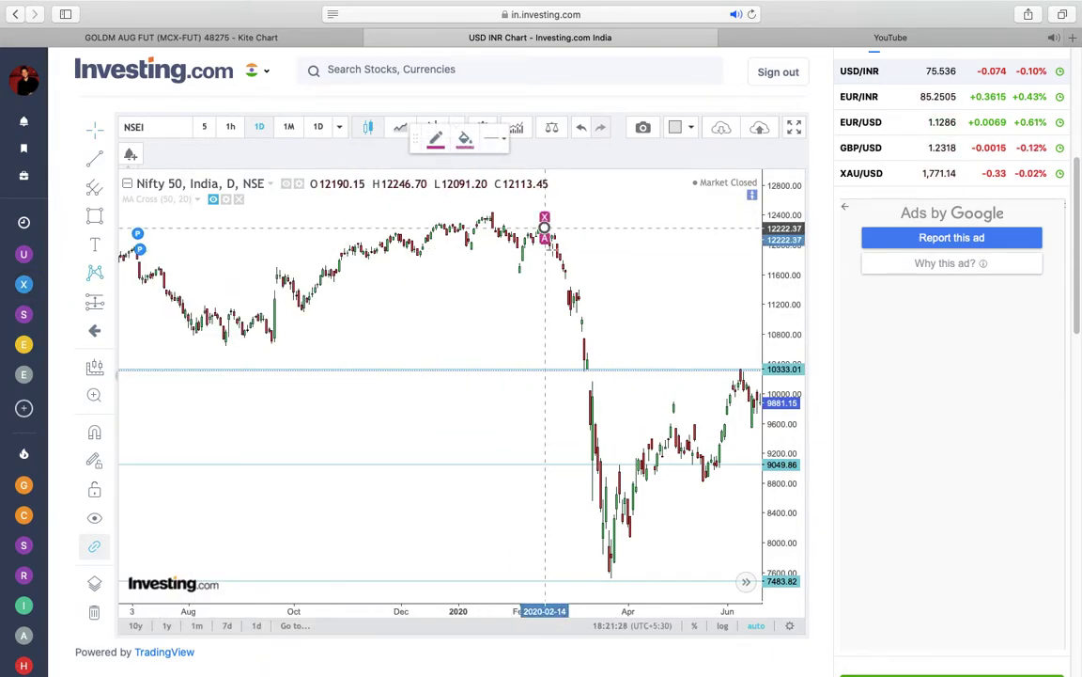
click(611, 577)
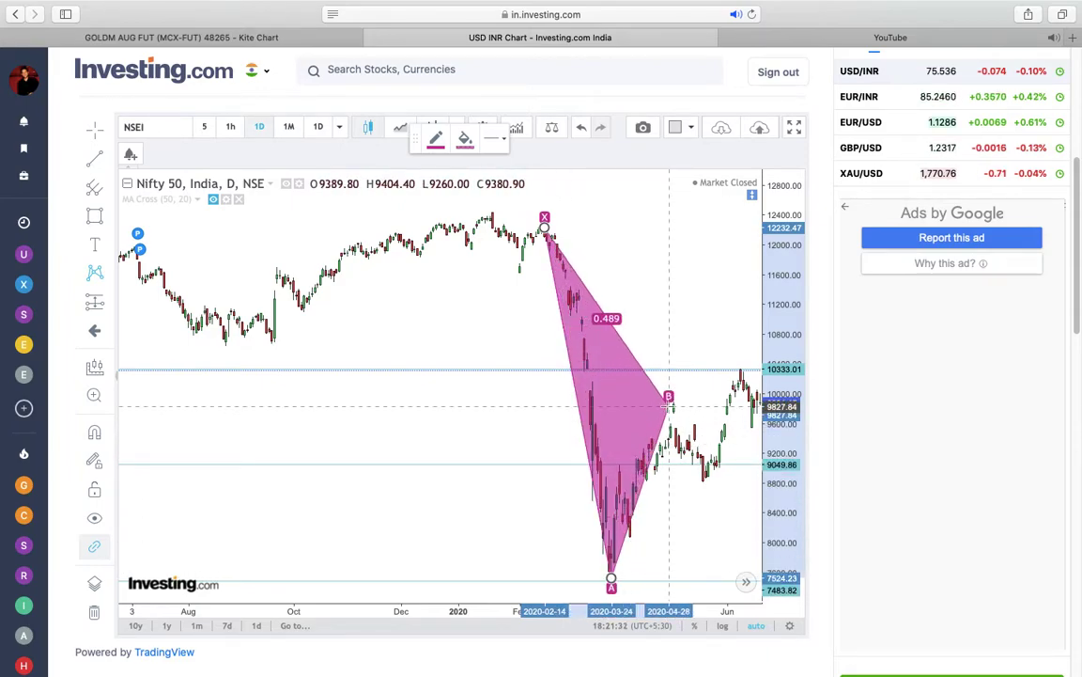
click(674, 394)
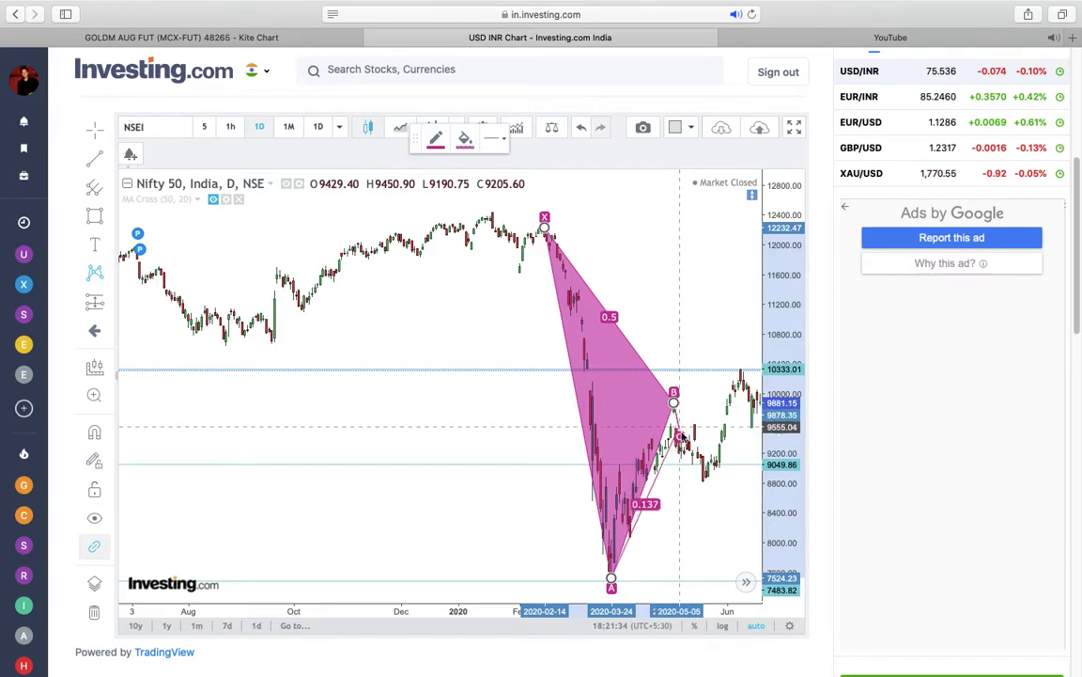
click(703, 481)
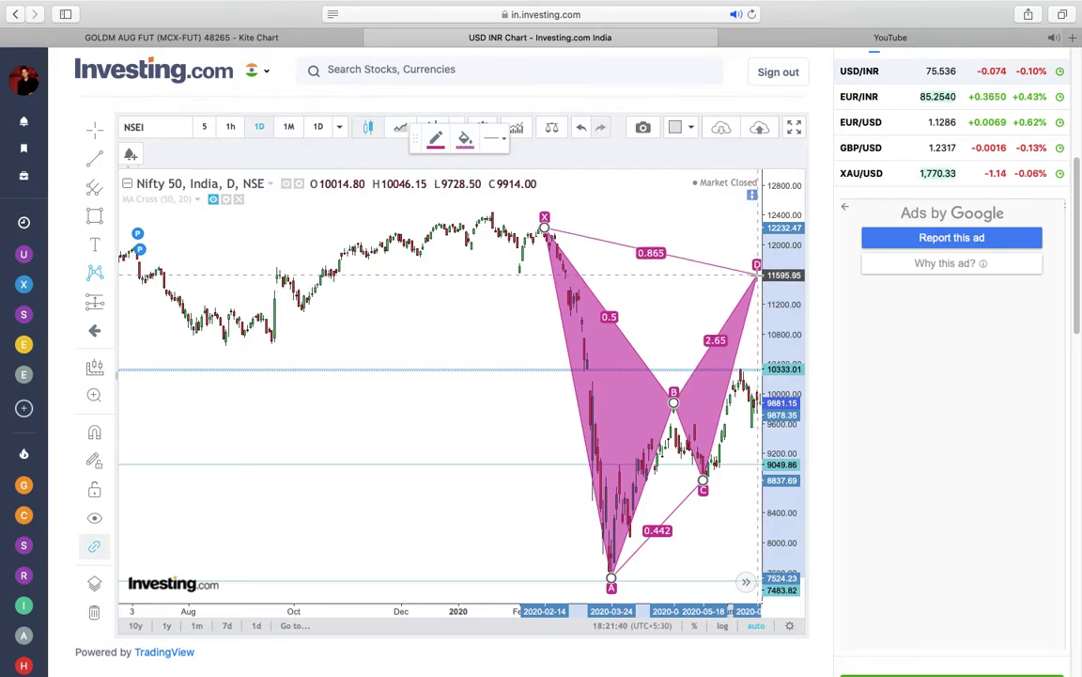
click(757, 270)
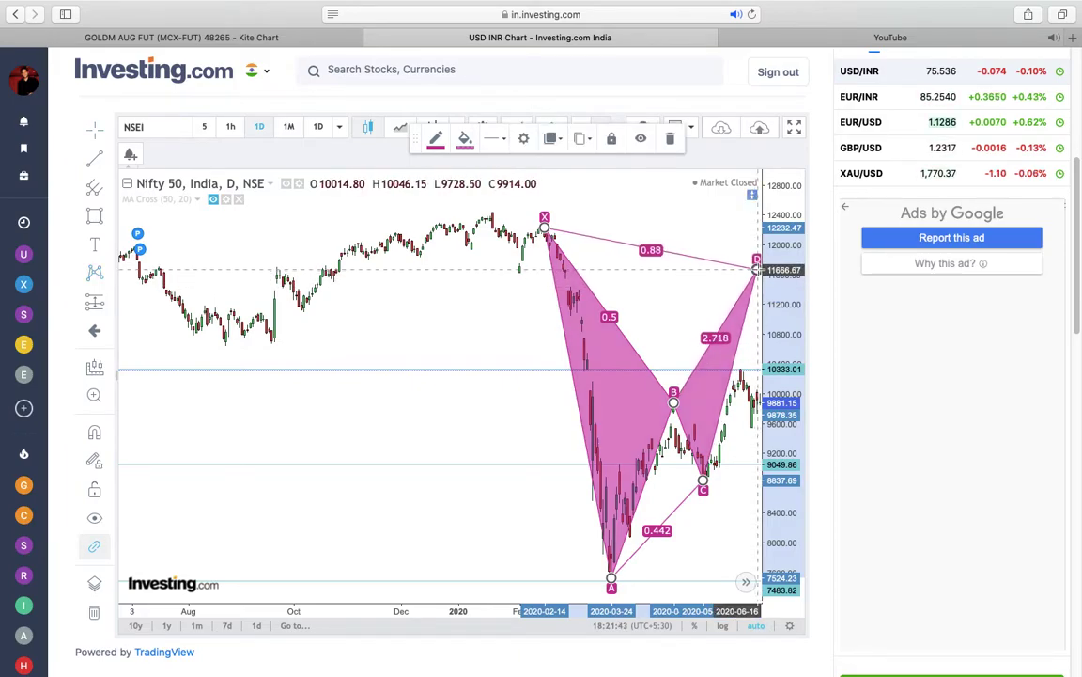
drag(475, 430, 428, 433)
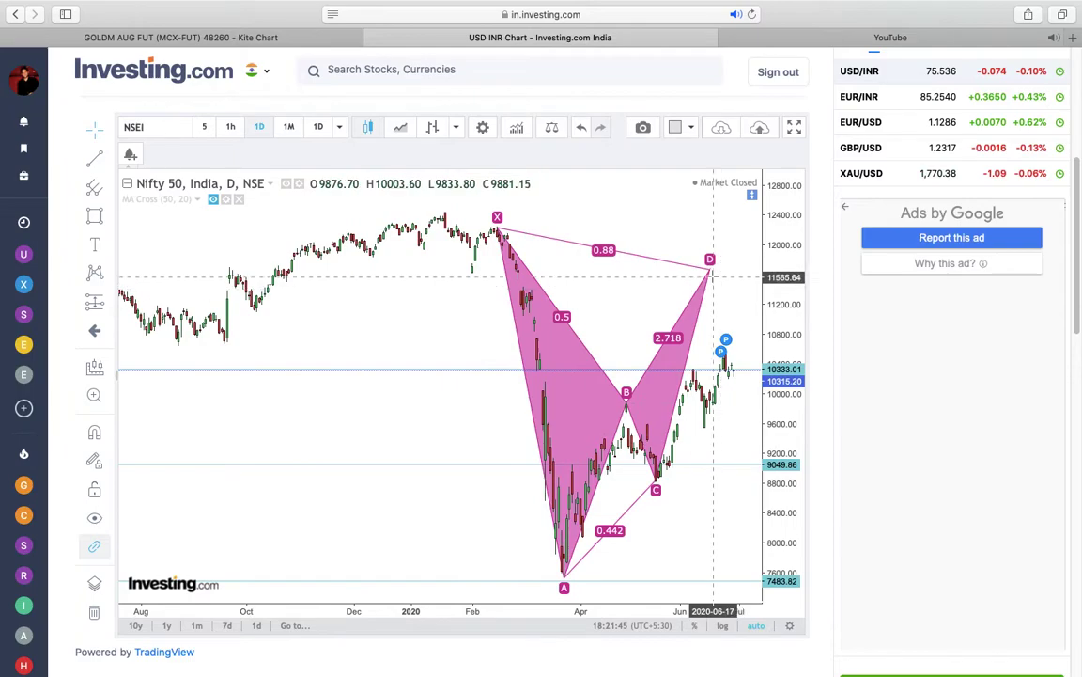
drag(709, 270, 756, 268)
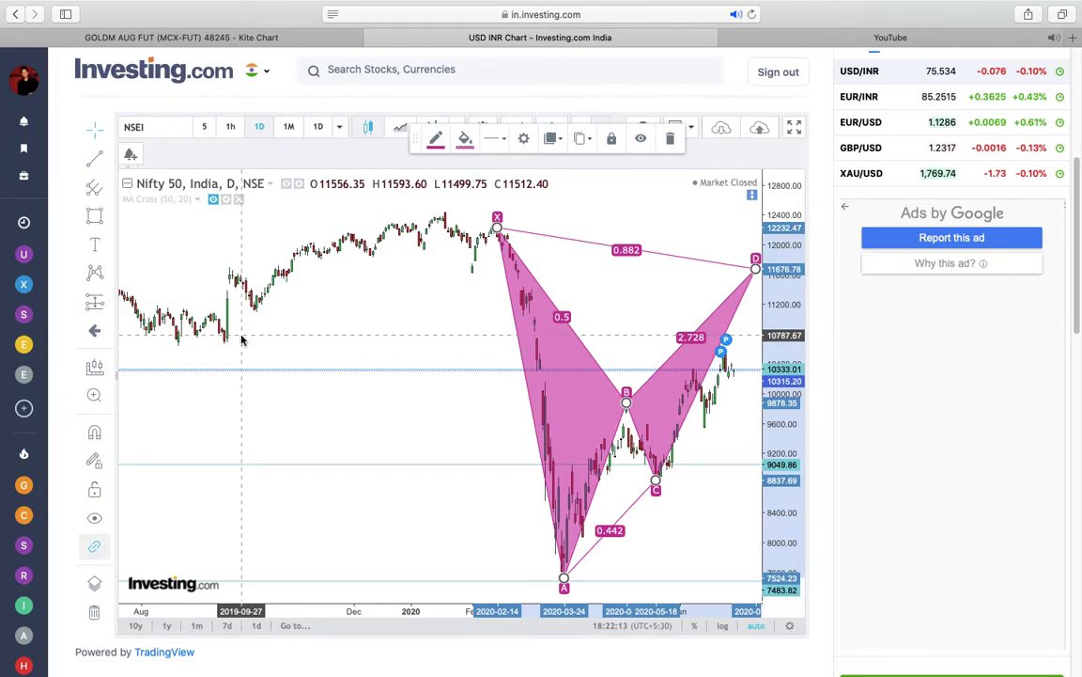
Add a black Arial text label beside the pattern reading "Bearish Bat Pattern" and "Bearish Crab Pattern" on two lines.
click(108, 247)
click(150, 244)
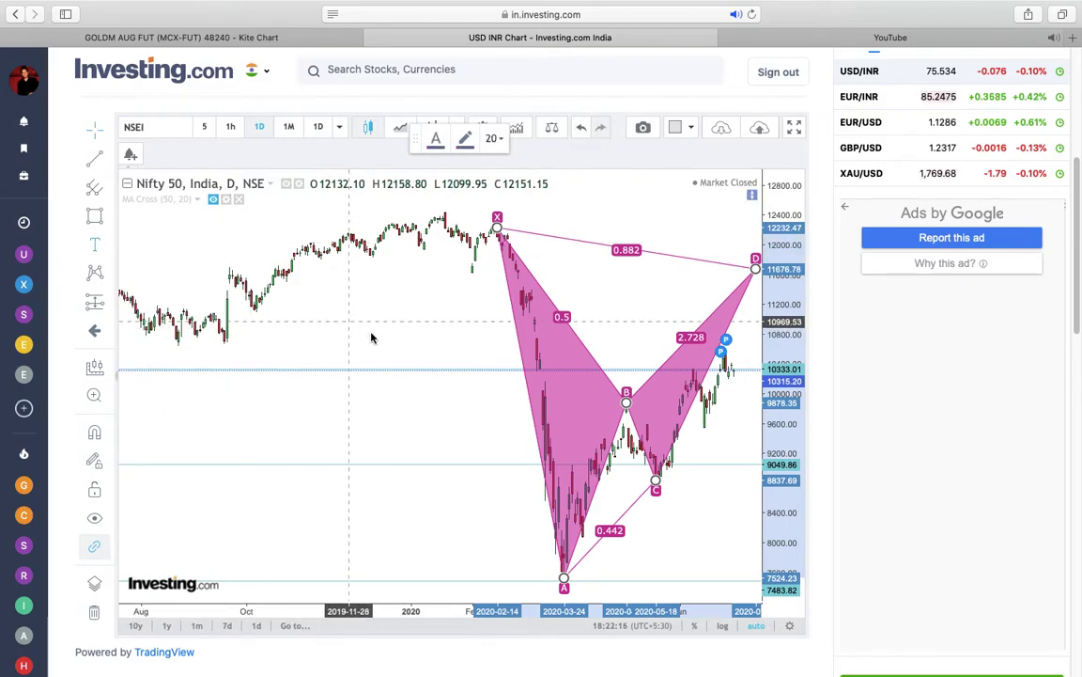
click(385, 338)
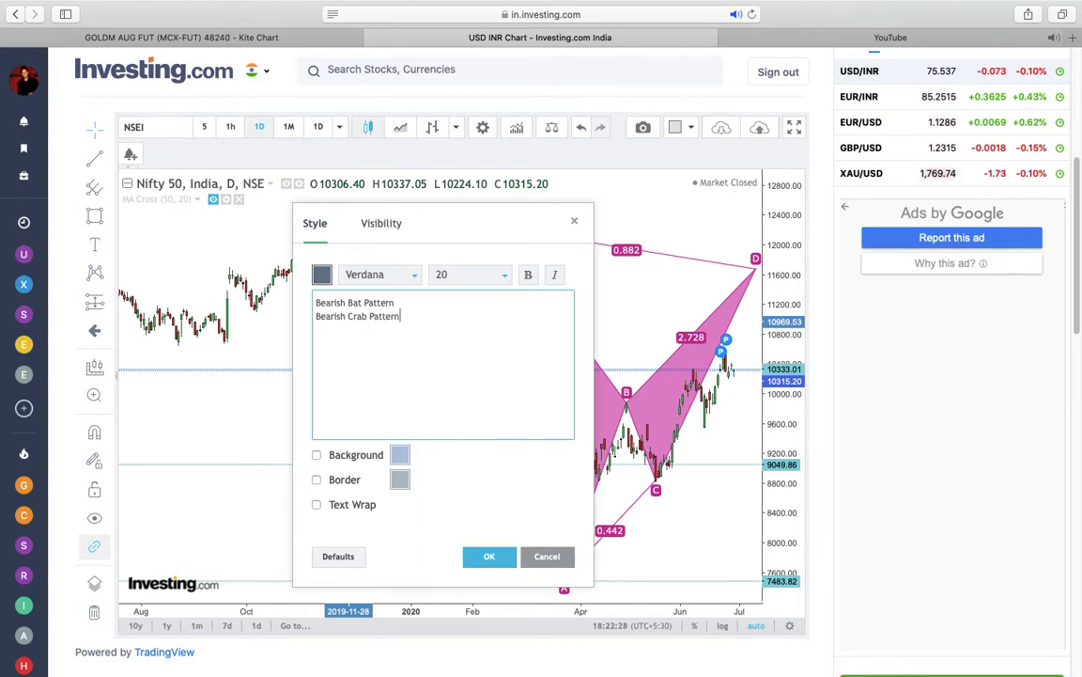
click(322, 274)
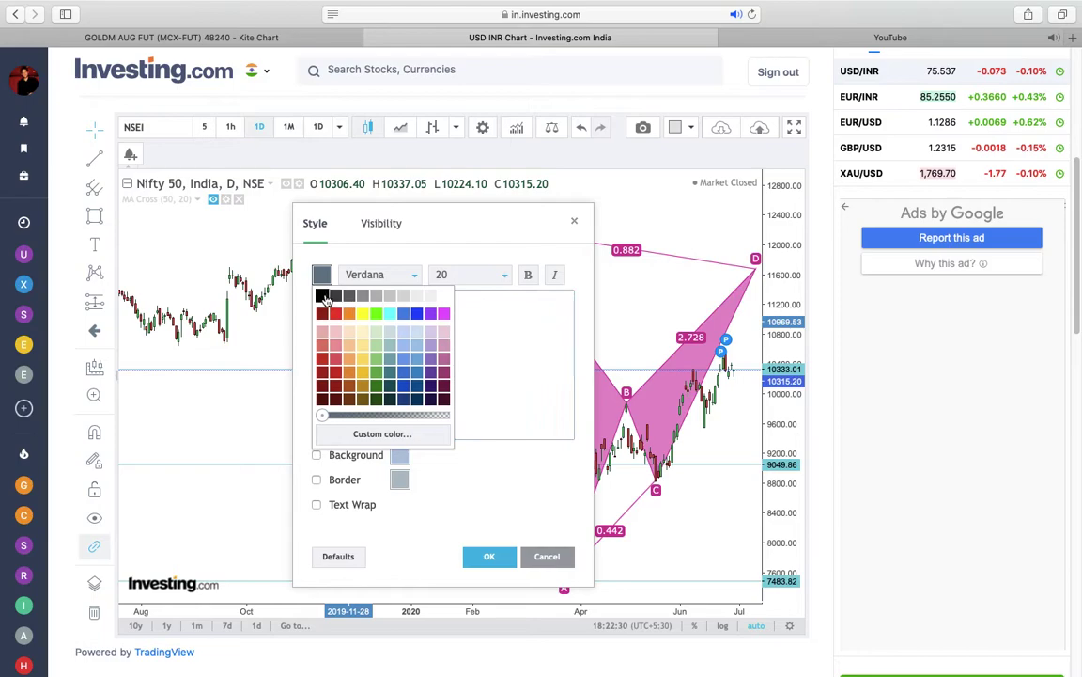
click(322, 297)
click(380, 274)
click(357, 364)
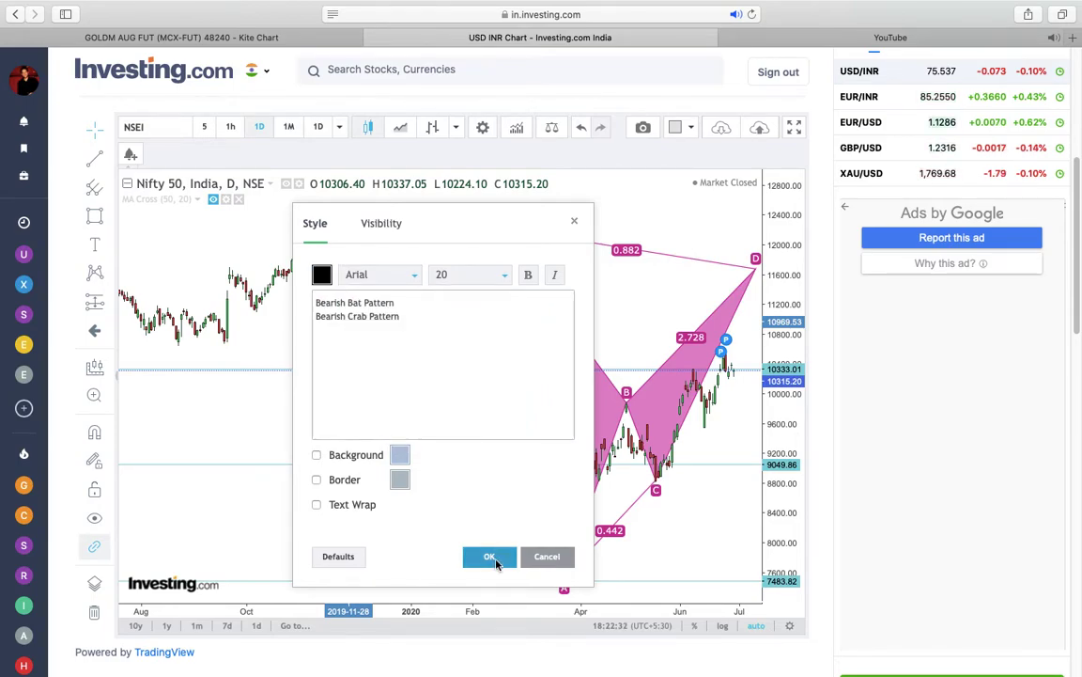
click(490, 557)
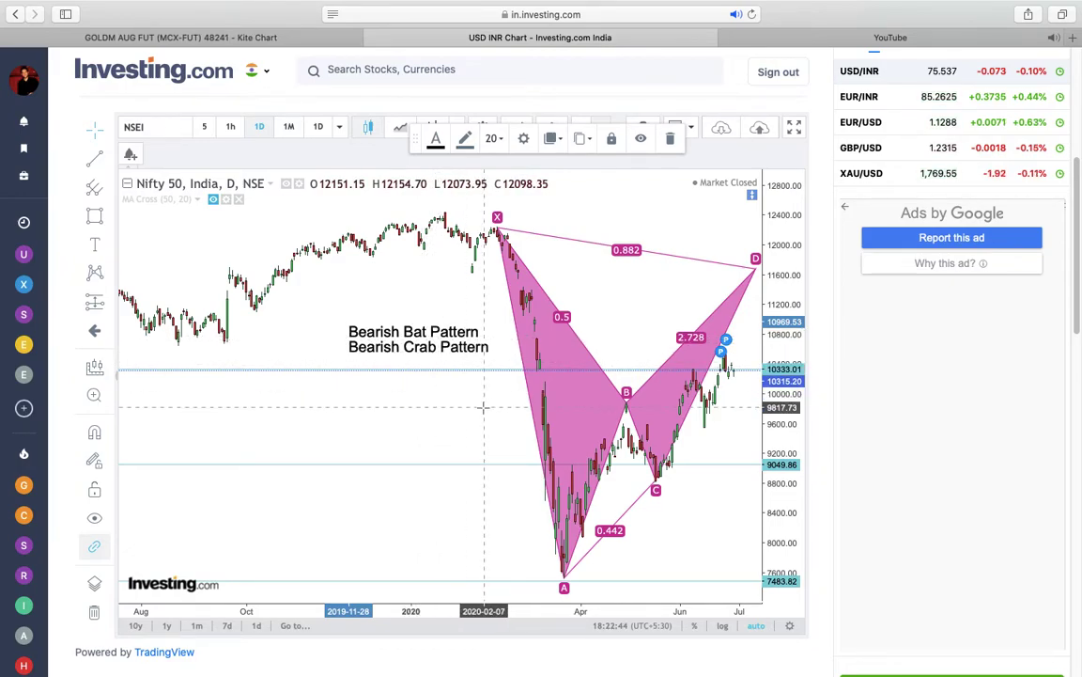
Move point D of the XABCD pattern to the 25 June high at about 10525.
drag(462, 400, 415, 400)
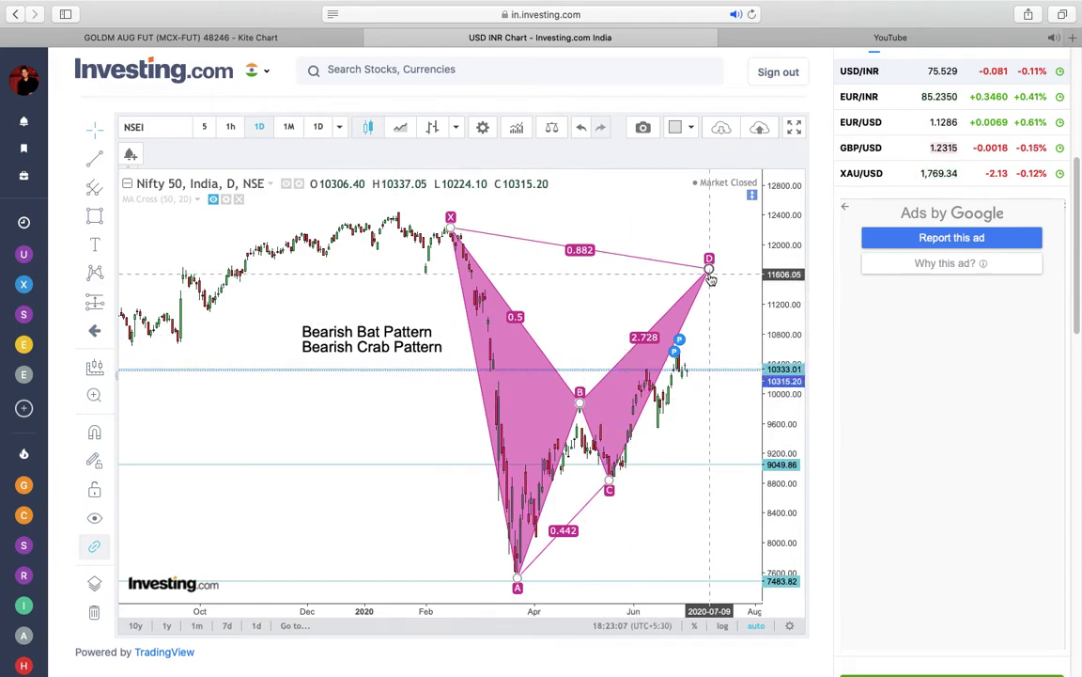
mouse_move(709, 272)
mouse_down()
mouse_move(667, 360)
mouse_move(682, 354)
mouse_up()
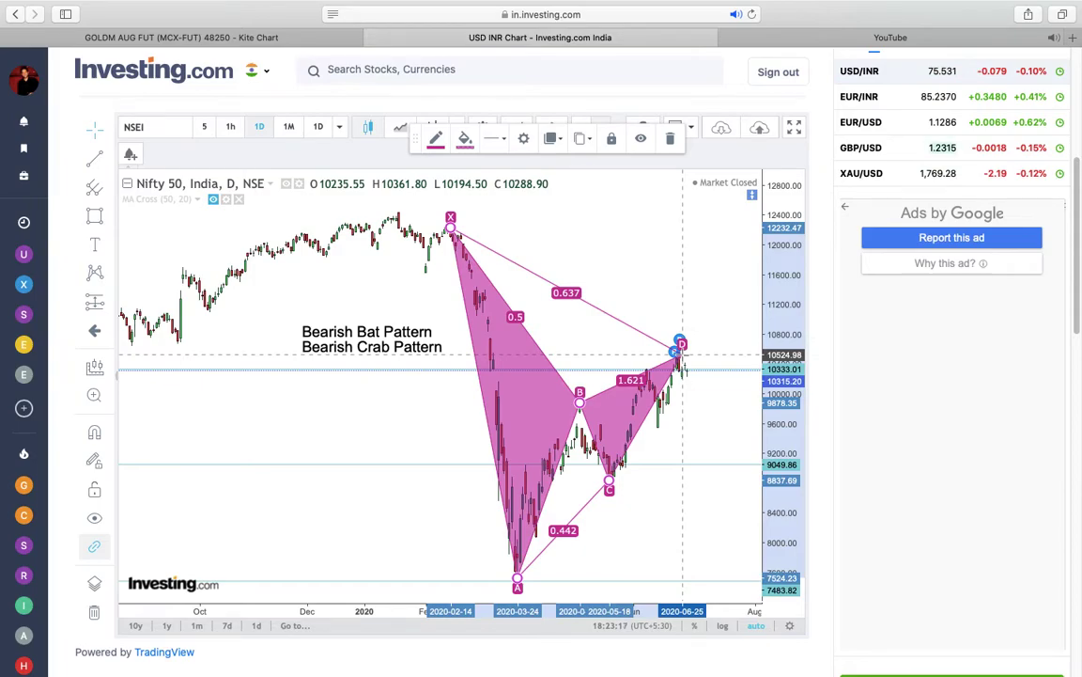
Move point D of the XABCD pattern to early August at about 11697, giving an XD ratio of 0.886.
drag(683, 355, 683, 355)
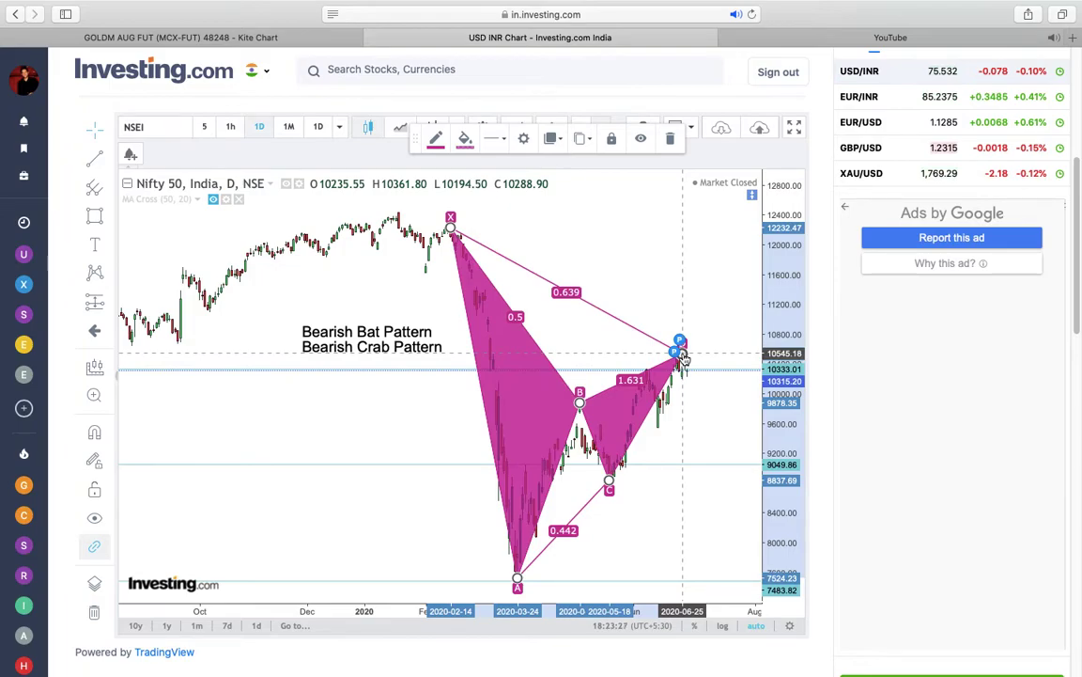
drag(685, 358, 751, 279)
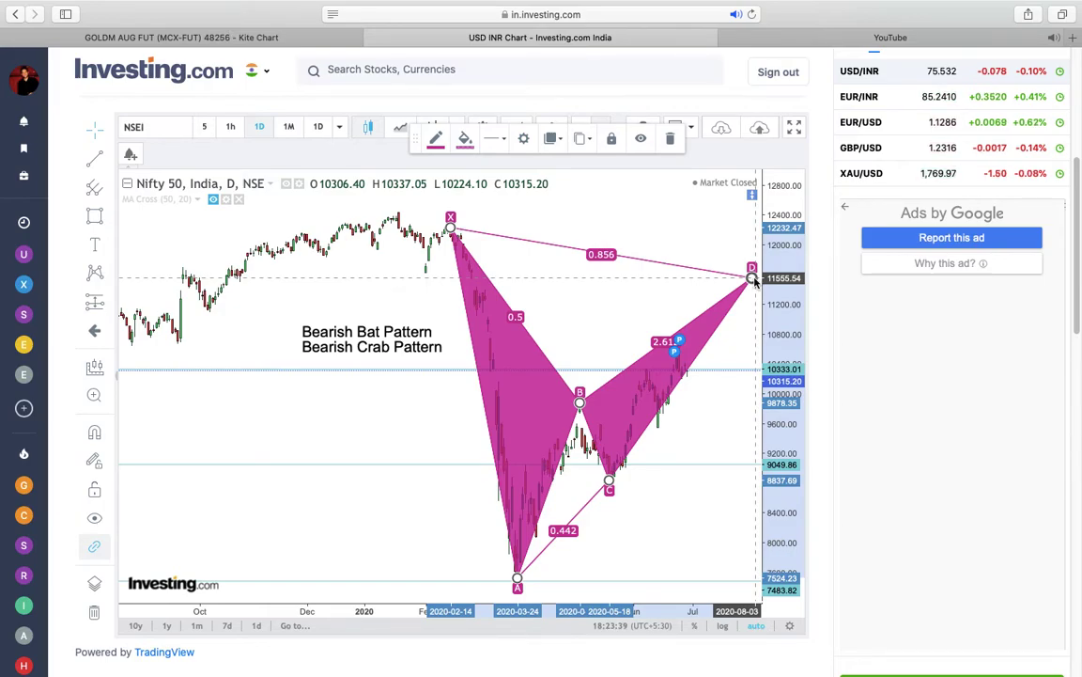
drag(754, 280, 755, 269)
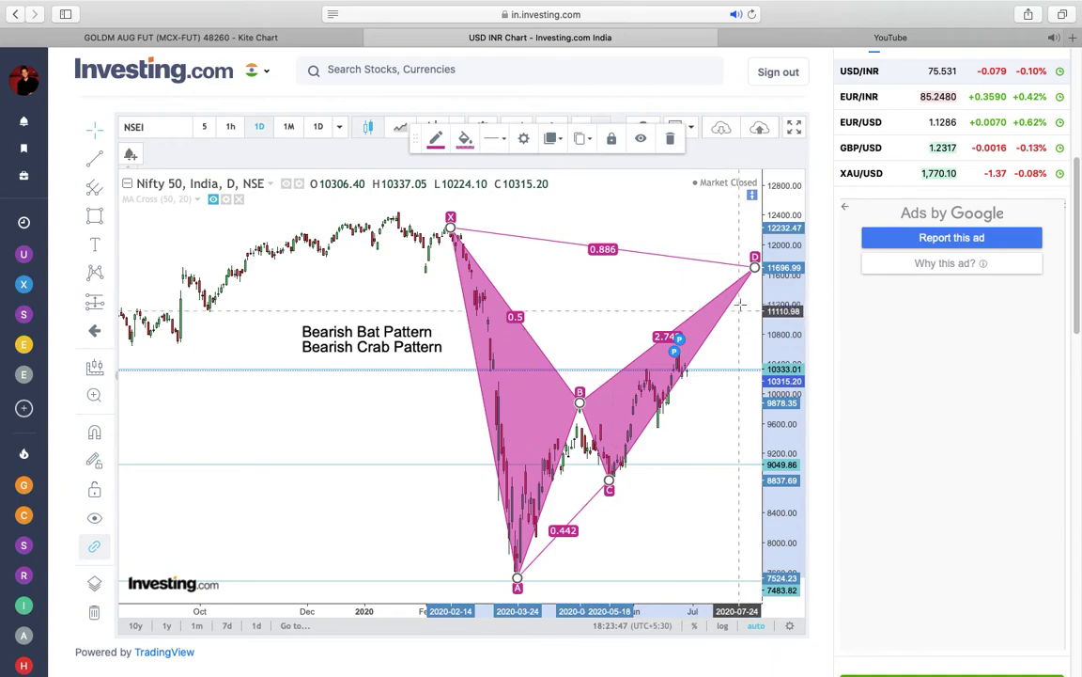
mouse_move(718, 323)
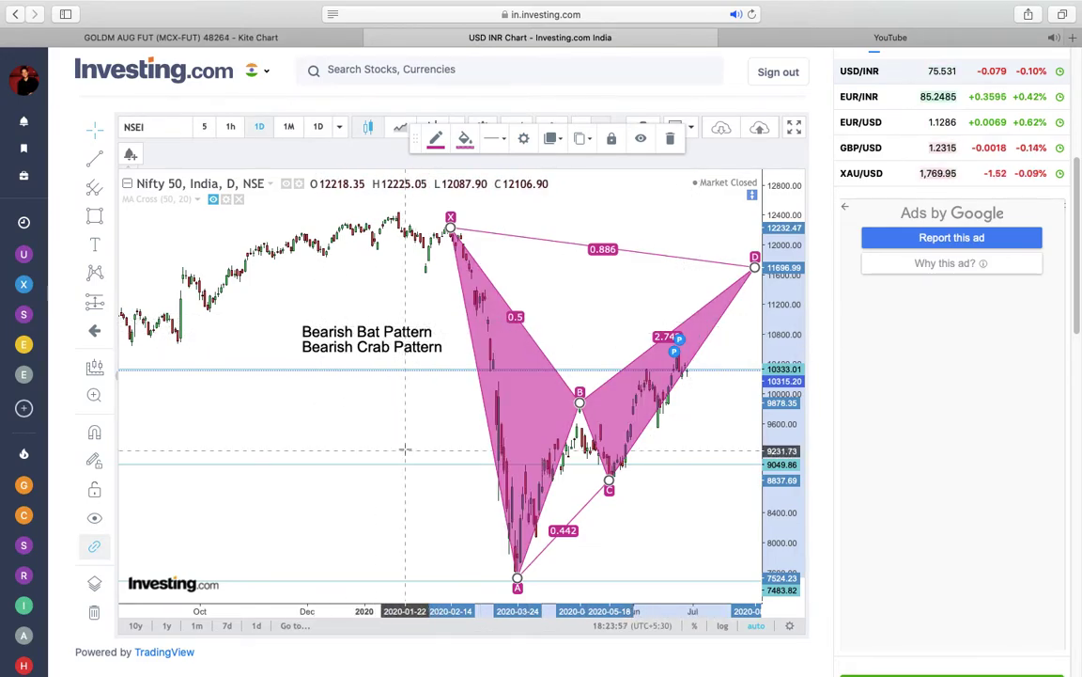
Move point D of the XABCD pattern above point X, to 18 September at about 12677.
drag(420, 403, 307, 416)
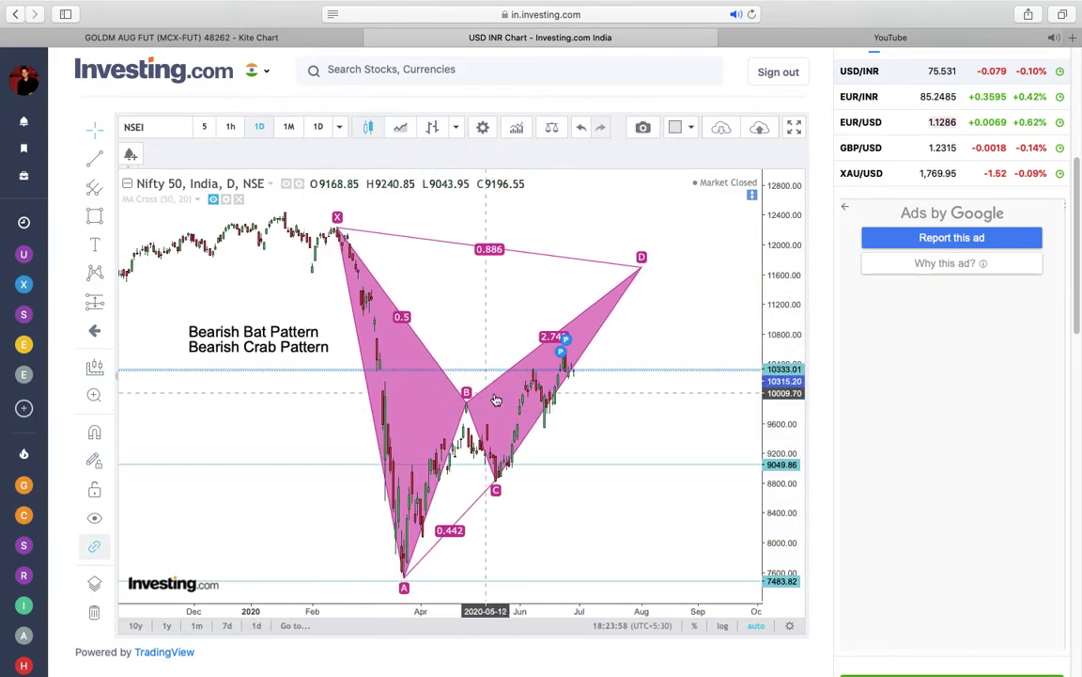
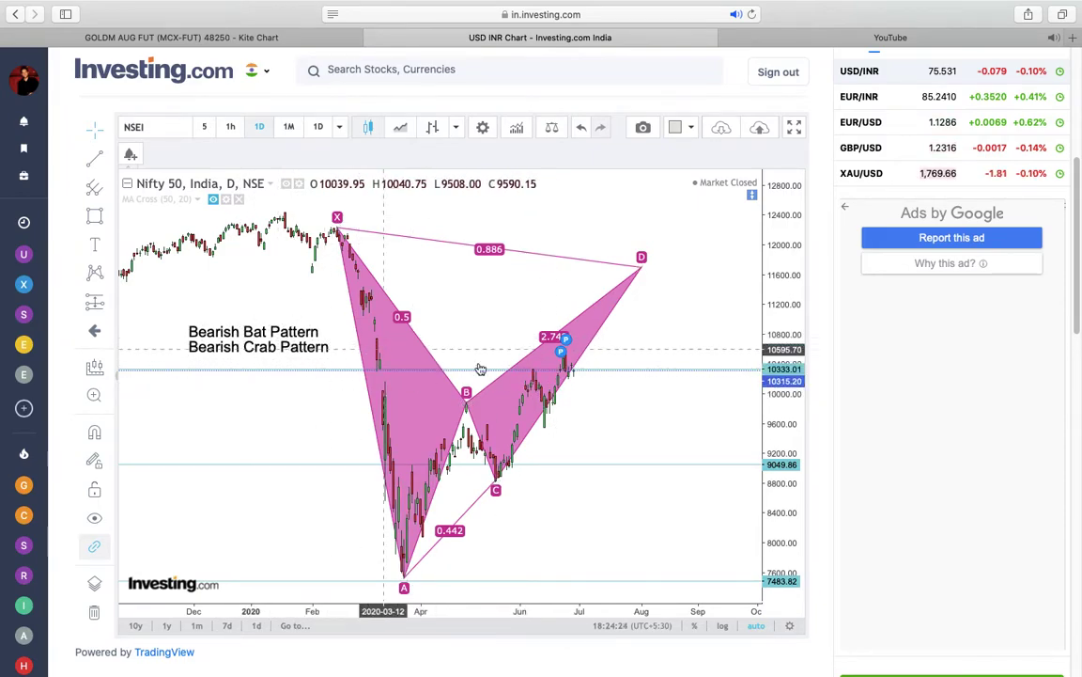
mouse_move(567, 352)
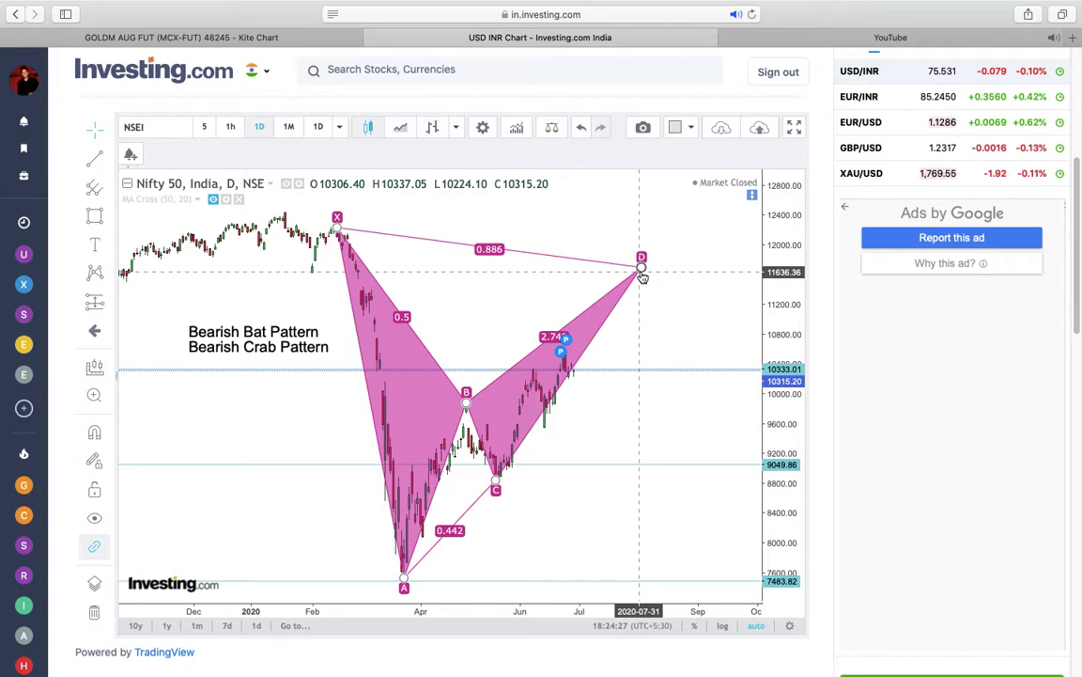
drag(639, 256, 751, 185)
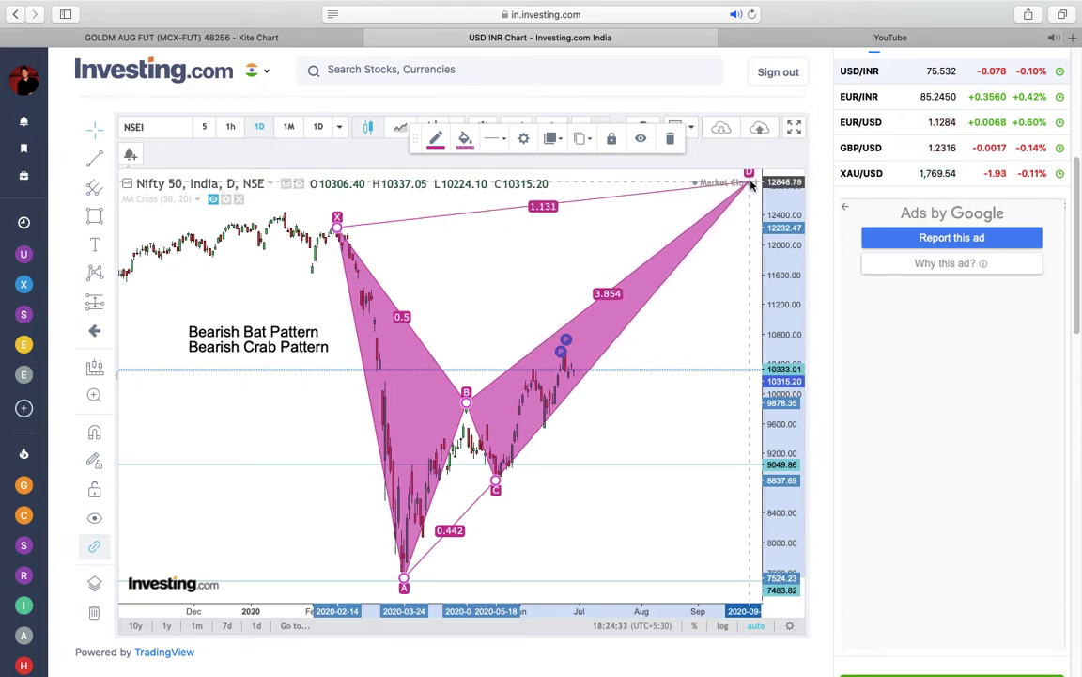
drag(752, 185, 733, 195)
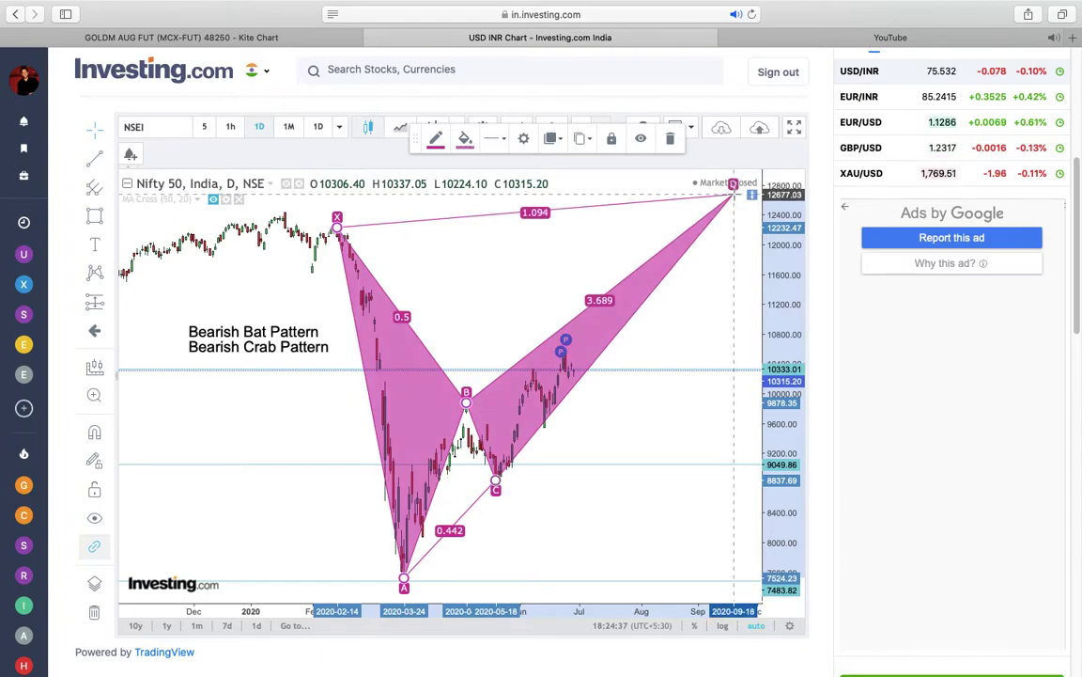
Delete the XABCD pattern and its bat and crab text label from the chart.
click(671, 142)
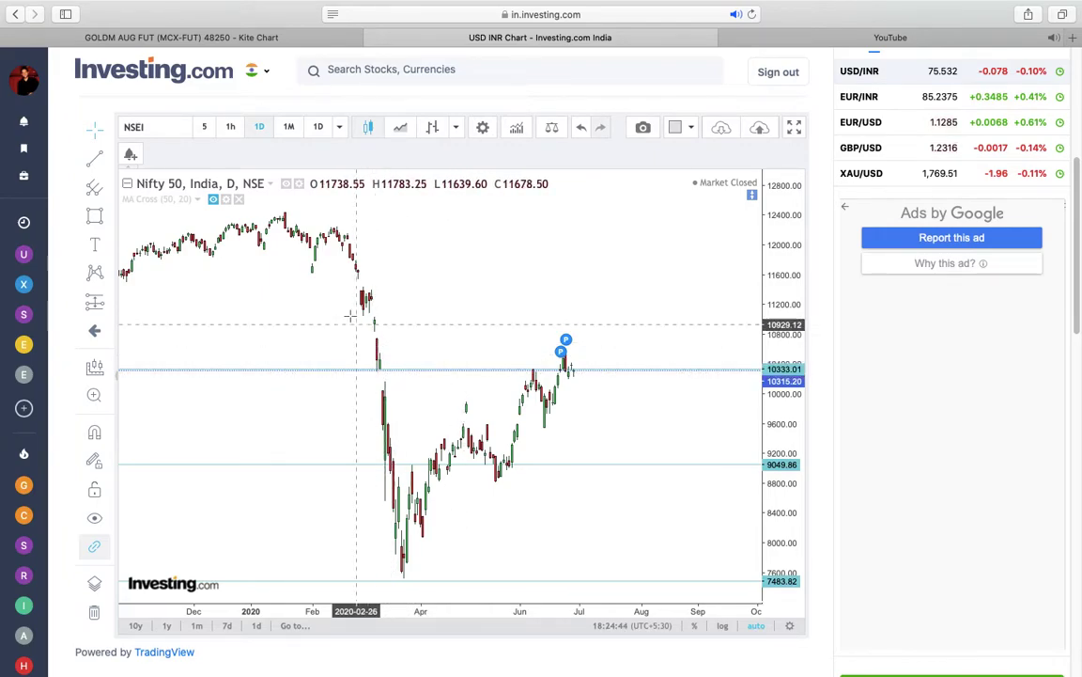
scroll(349, 398, left, 3)
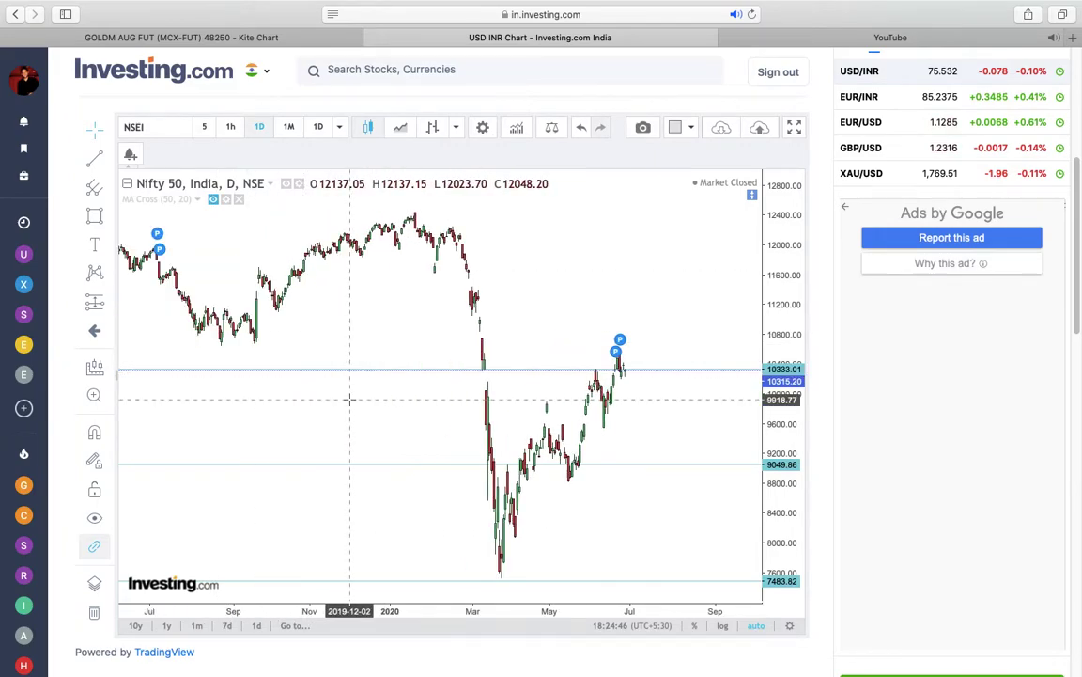
scroll(348, 398, right, 3)
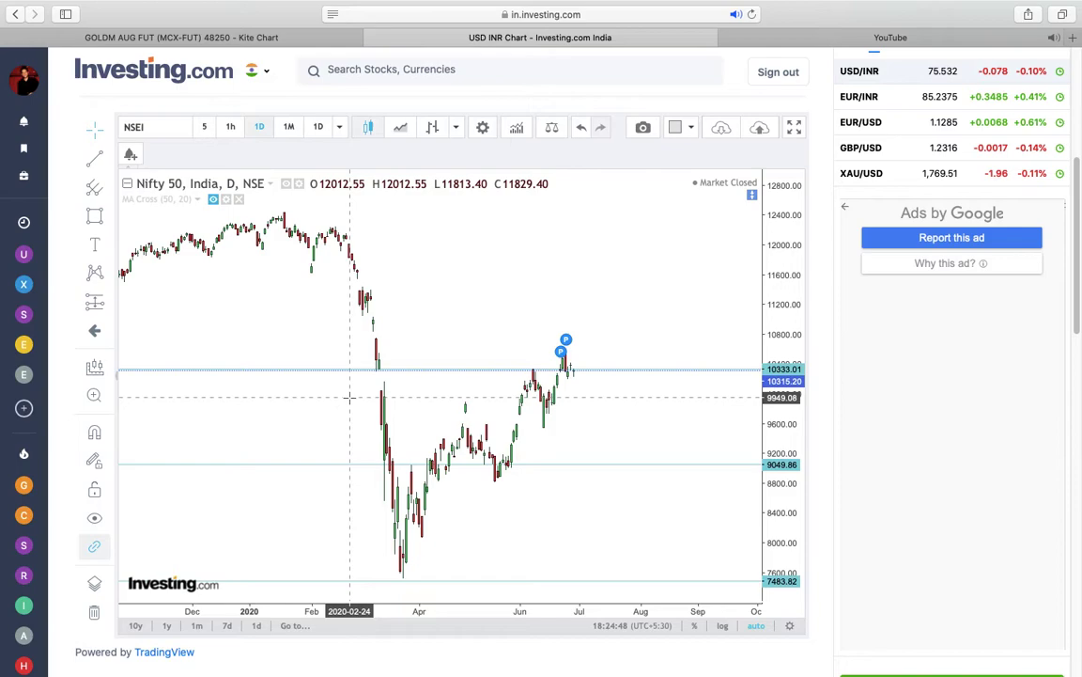
Draw trend lines from the 20 March low up to the swing high near 9890 and down to the 19 May low at about 8878.
click(94, 157)
click(165, 144)
click(398, 570)
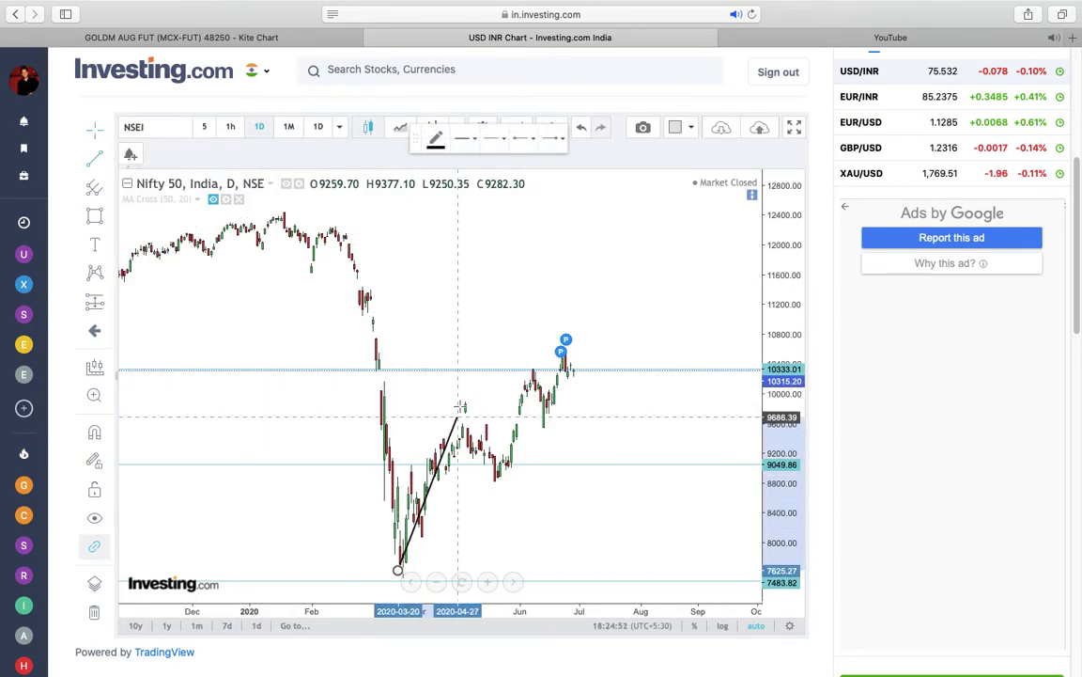
click(467, 402)
click(449, 407)
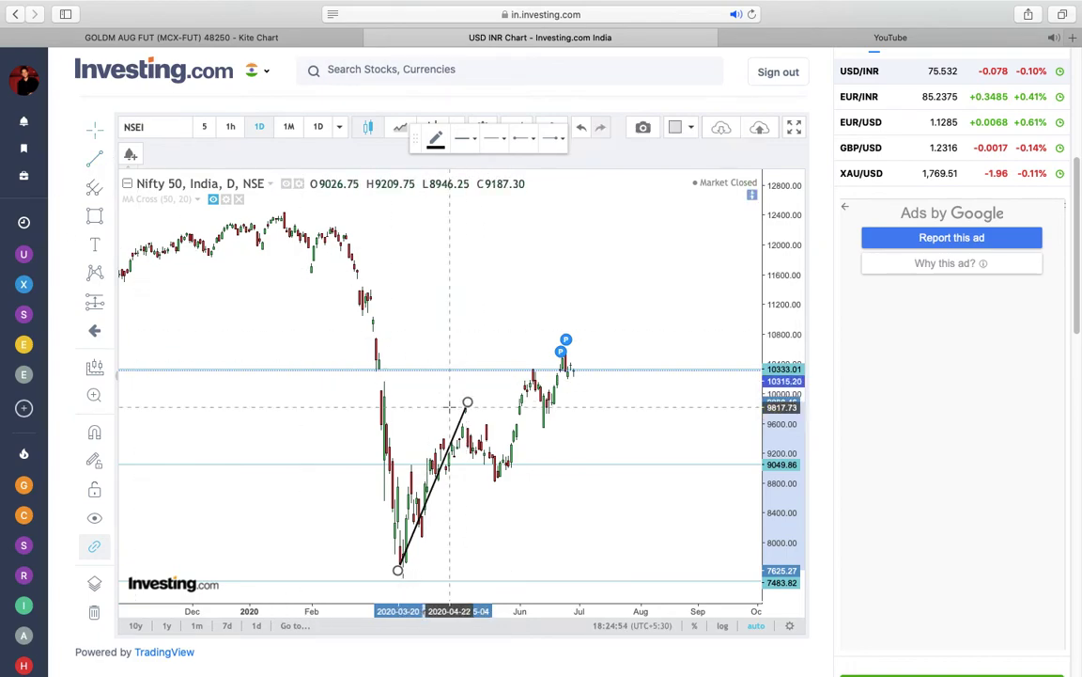
click(467, 402)
click(497, 477)
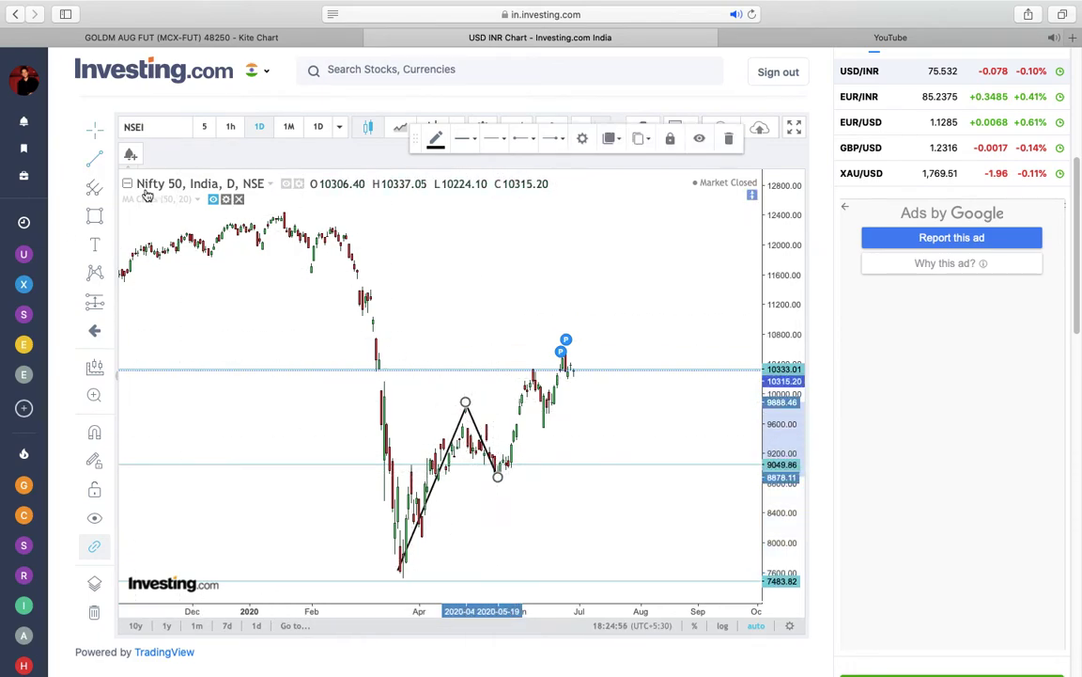
Continue the trend lines from the May low through the 9 June high and mid-June low to the 24 June high at about 10606.
click(497, 477)
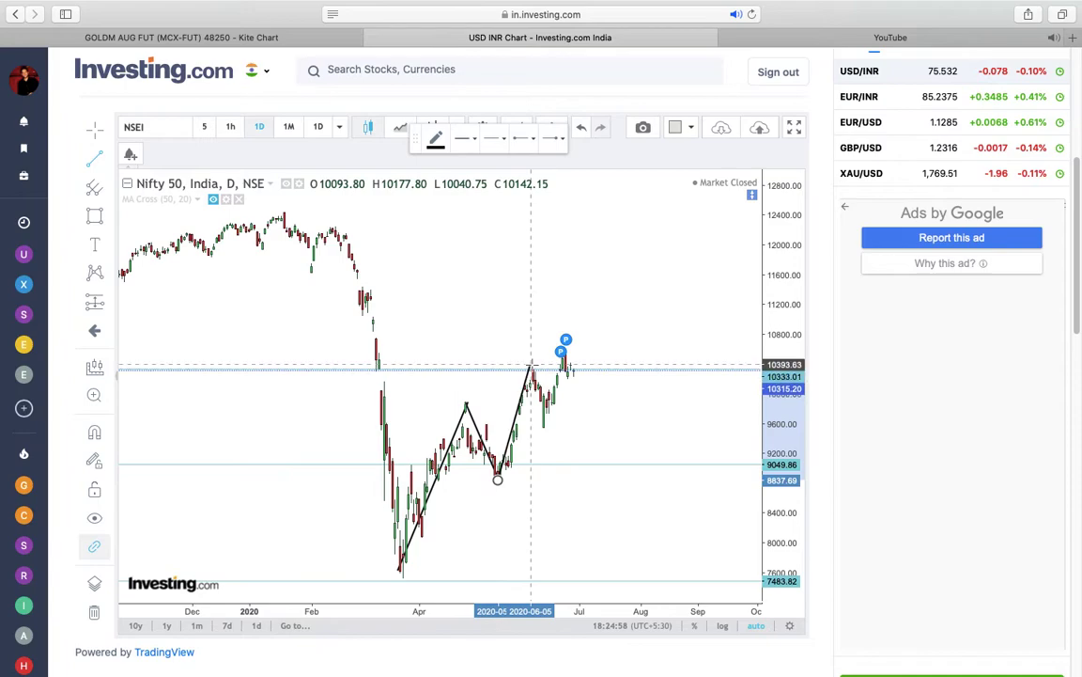
click(535, 369)
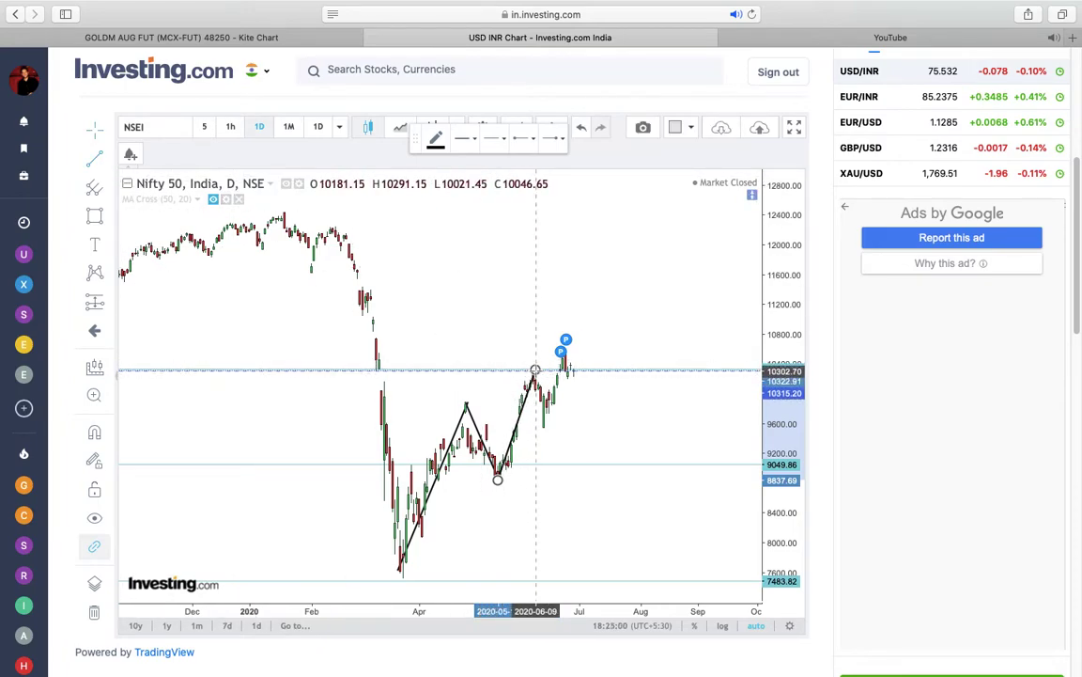
click(546, 425)
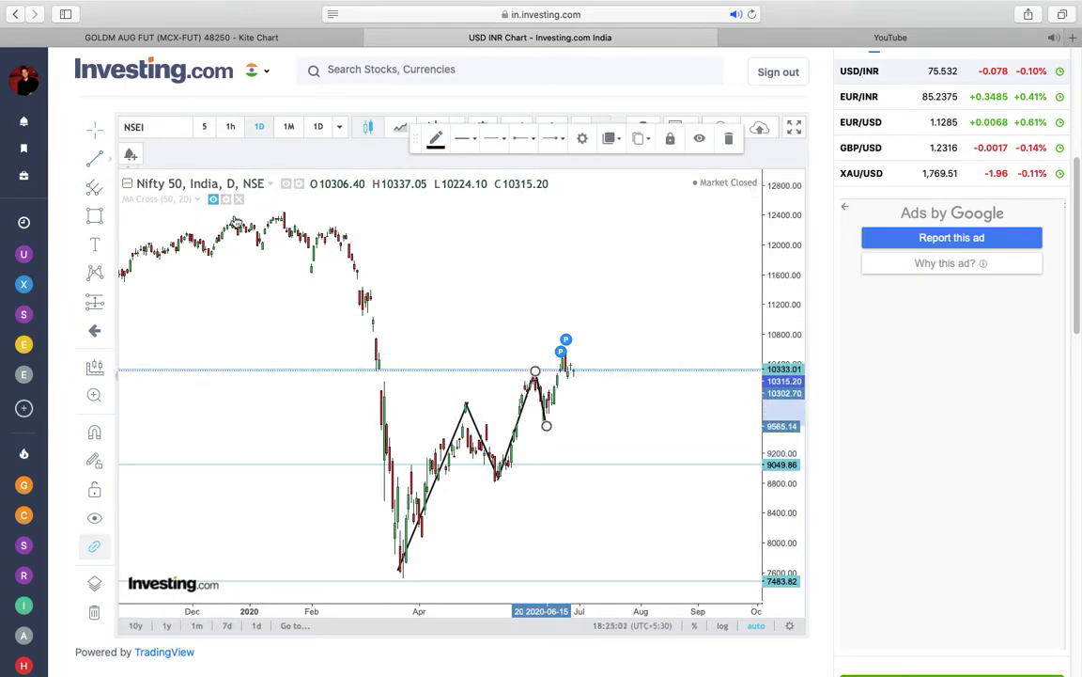
click(565, 349)
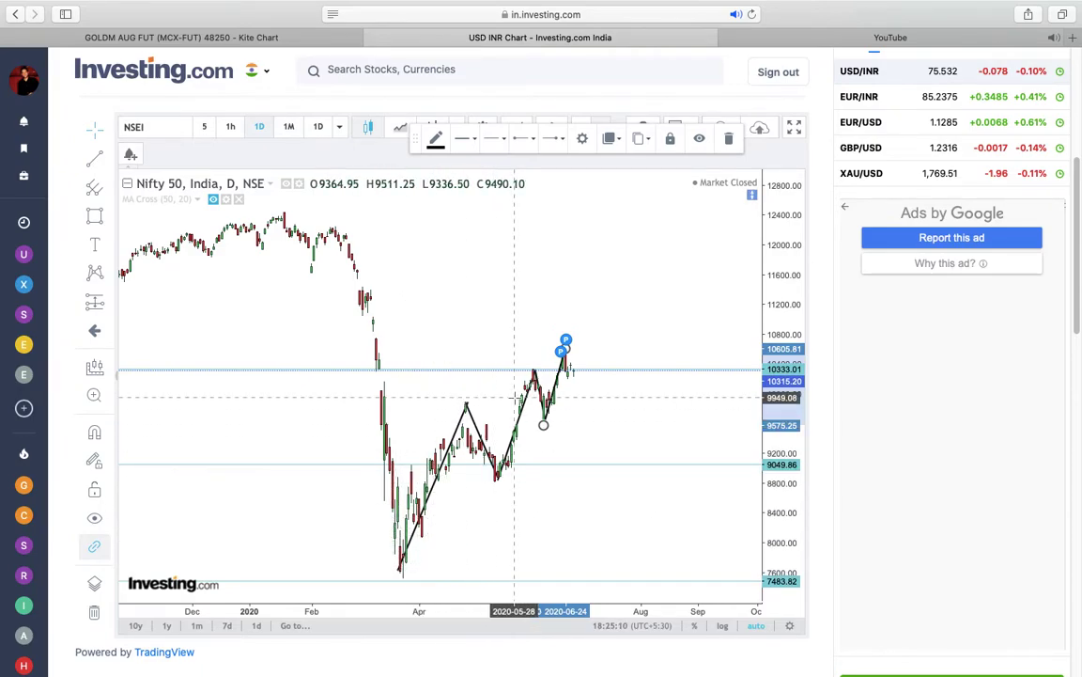
Draw a trend line from the 12 February high at about 12212 down to the 20 March low at about 7676.
scroll(483, 502, down, 5)
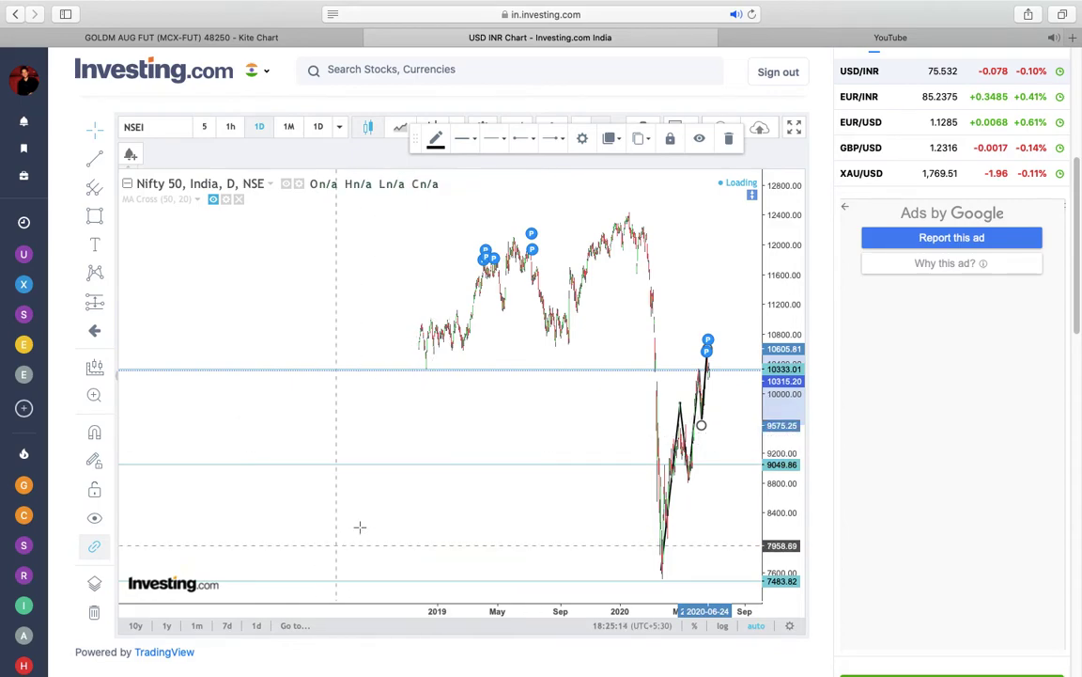
click(360, 463)
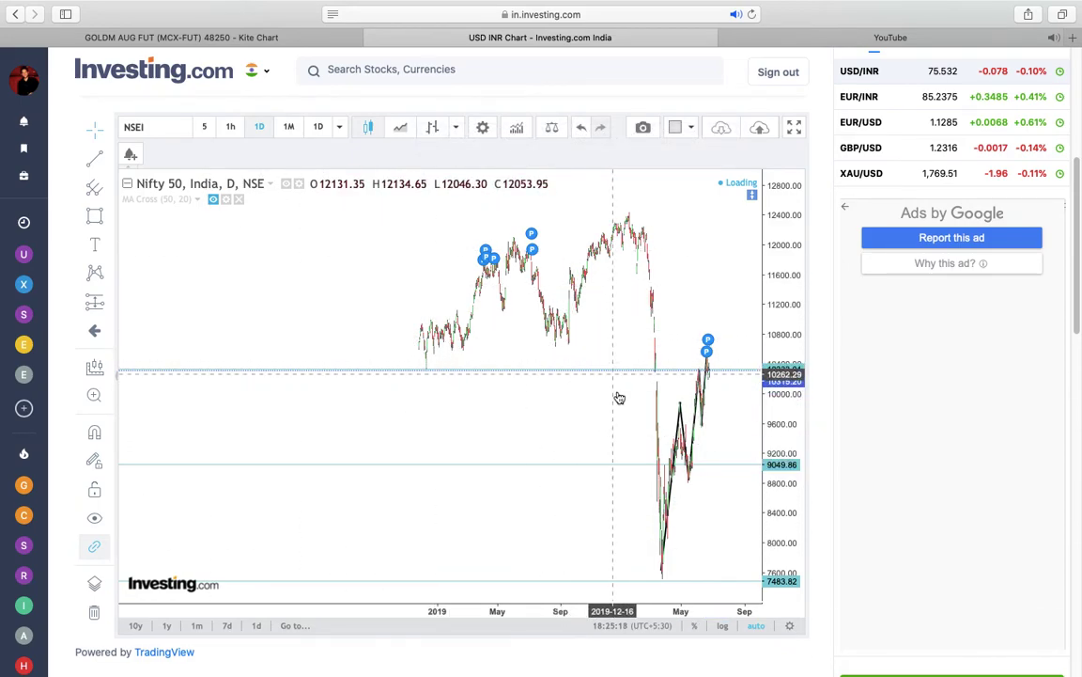
scroll(587, 501, up, 3)
scroll(578, 499, up, 2)
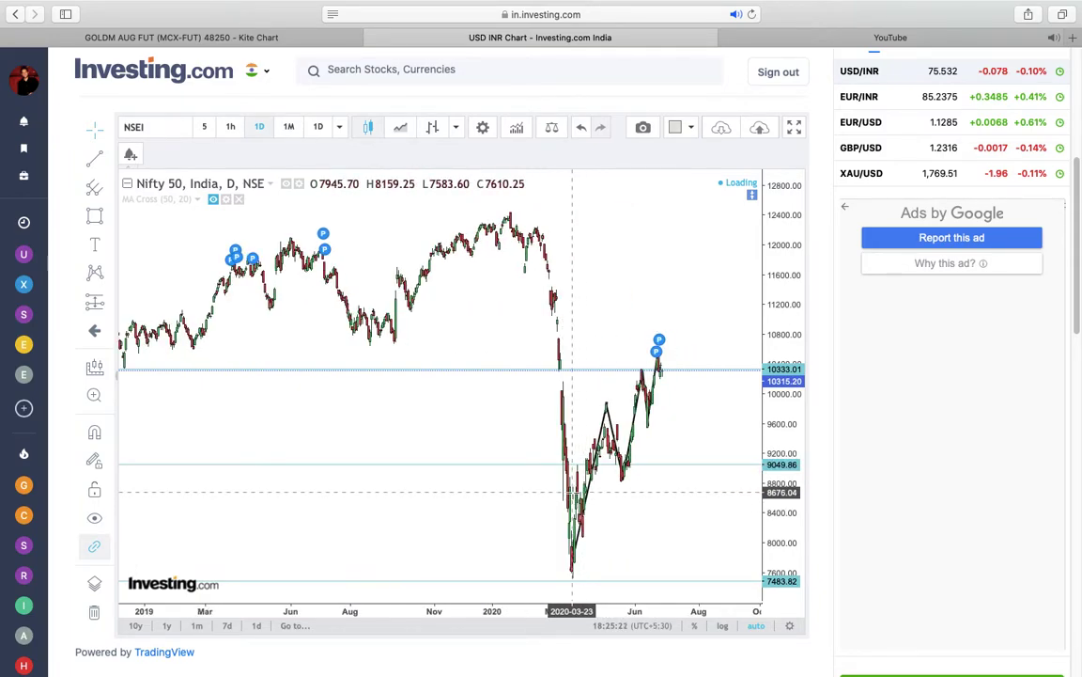
scroll(573, 491, down, 2)
scroll(545, 494, up, 2)
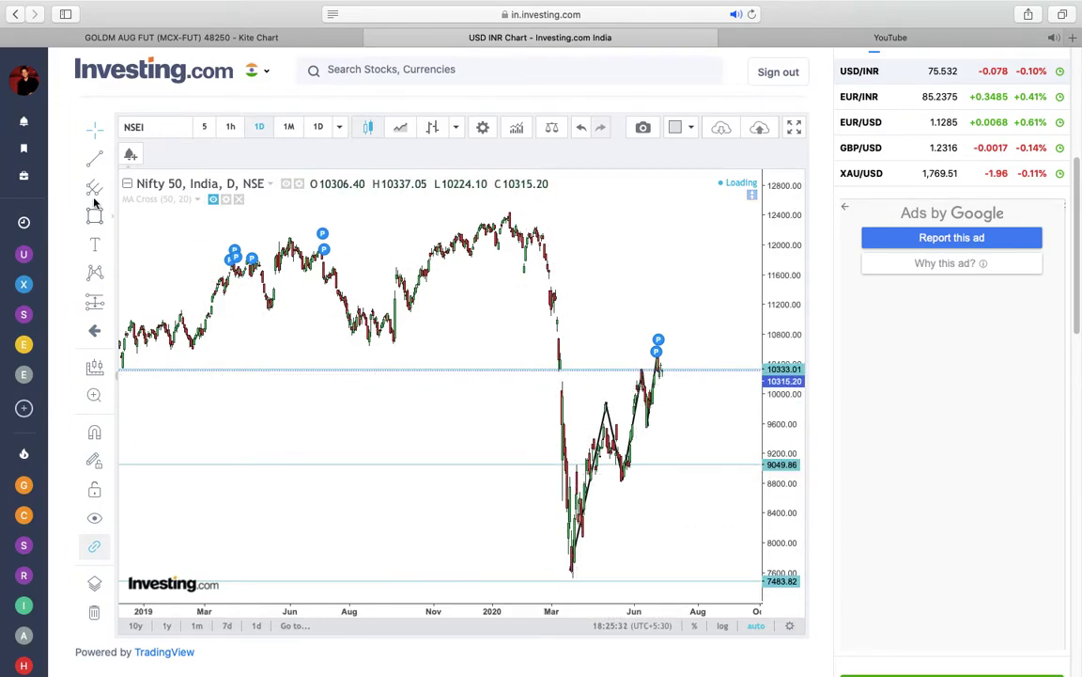
click(94, 158)
click(534, 229)
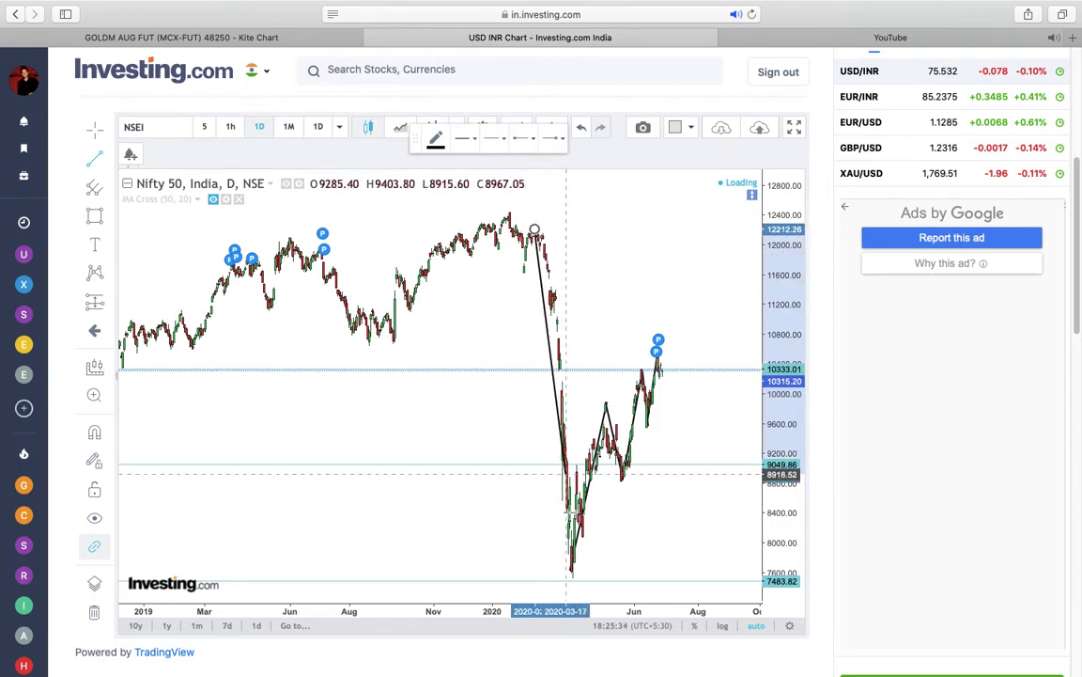
click(569, 566)
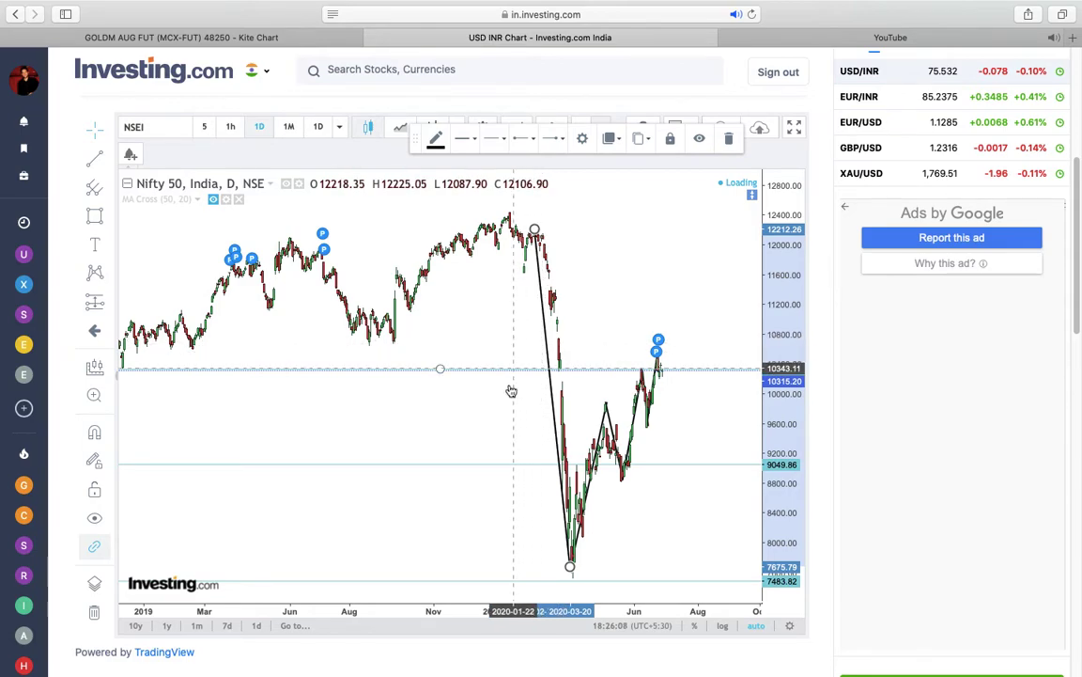
Examine the candlestick pattern markers on the 22 June and 24 June candles.
scroll(456, 457, up, 5)
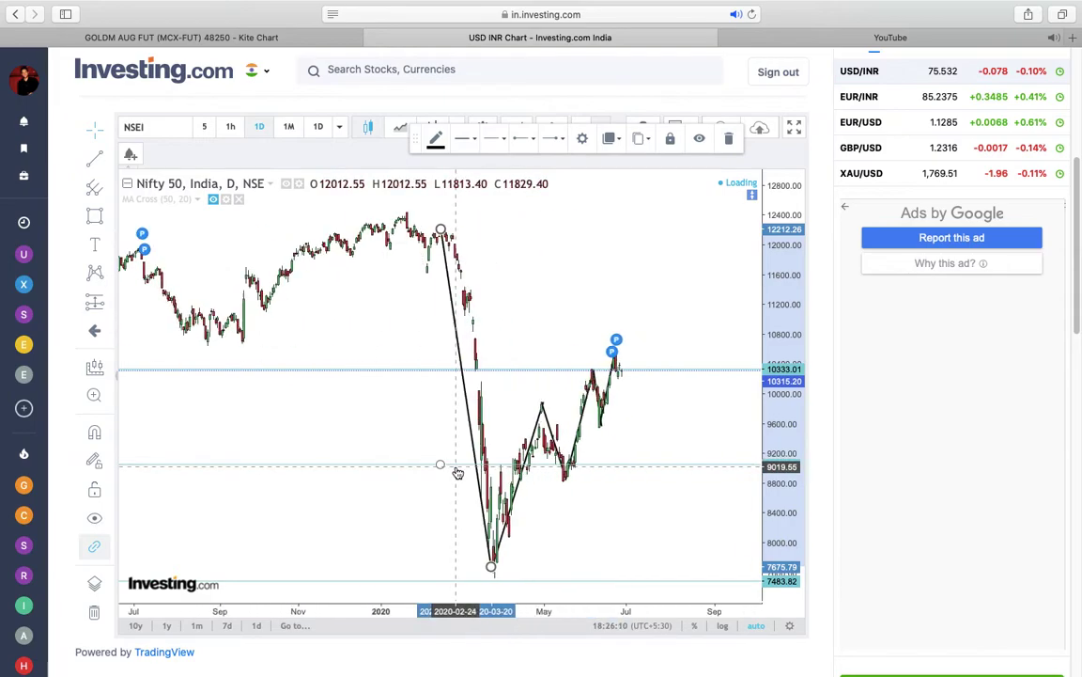
scroll(458, 473, up, 2)
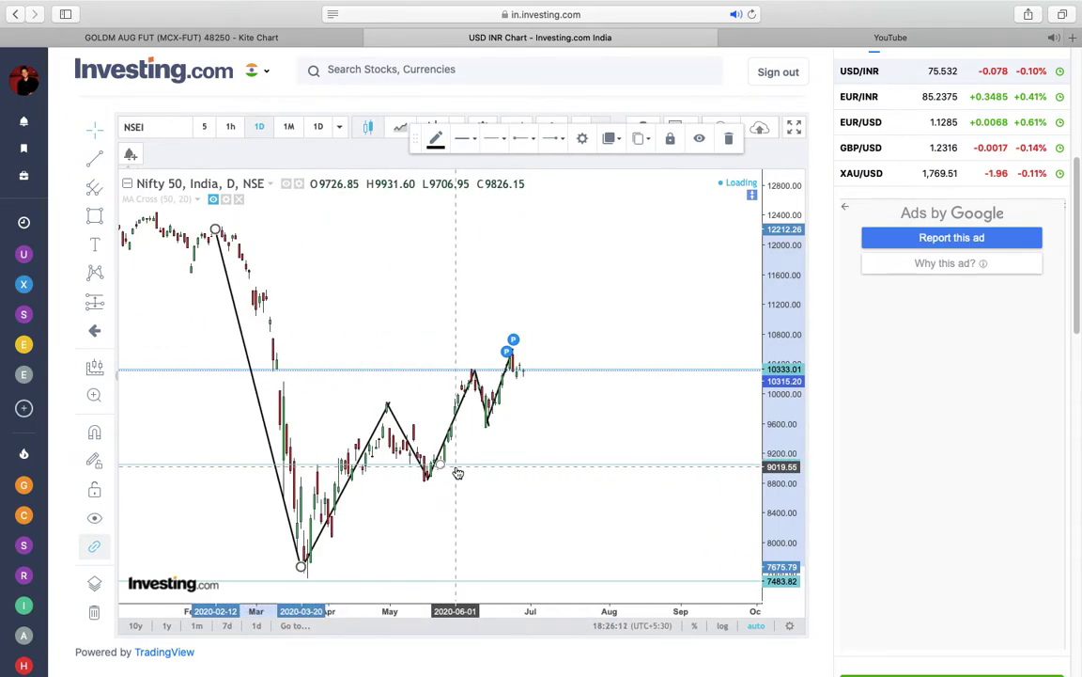
scroll(457, 469, up, 3)
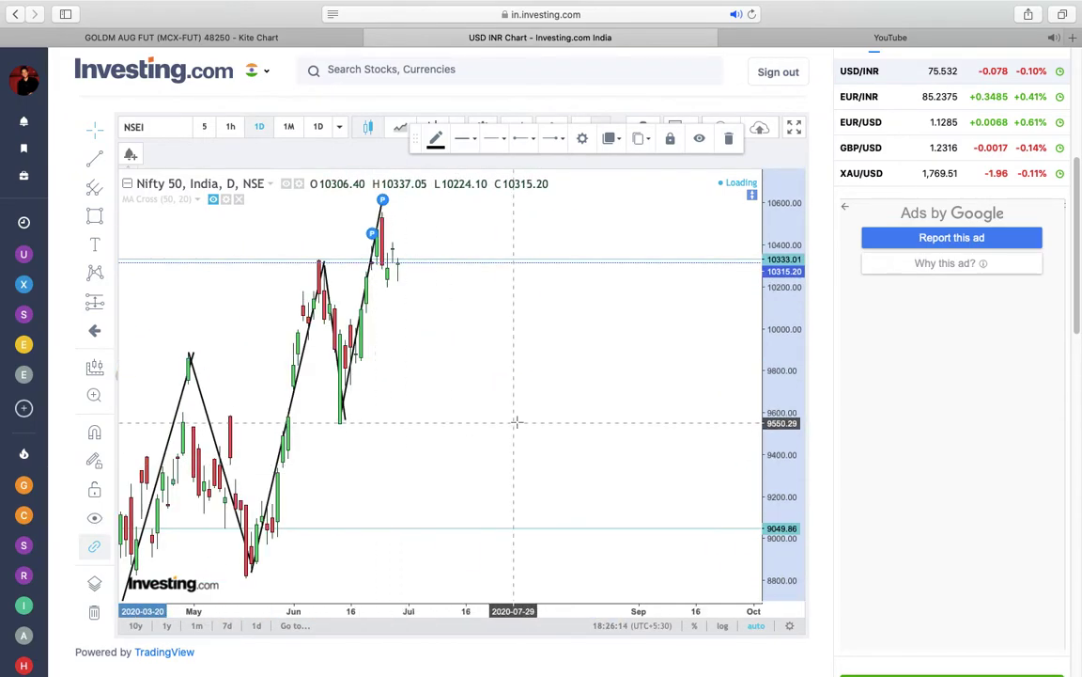
mouse_move(385, 201)
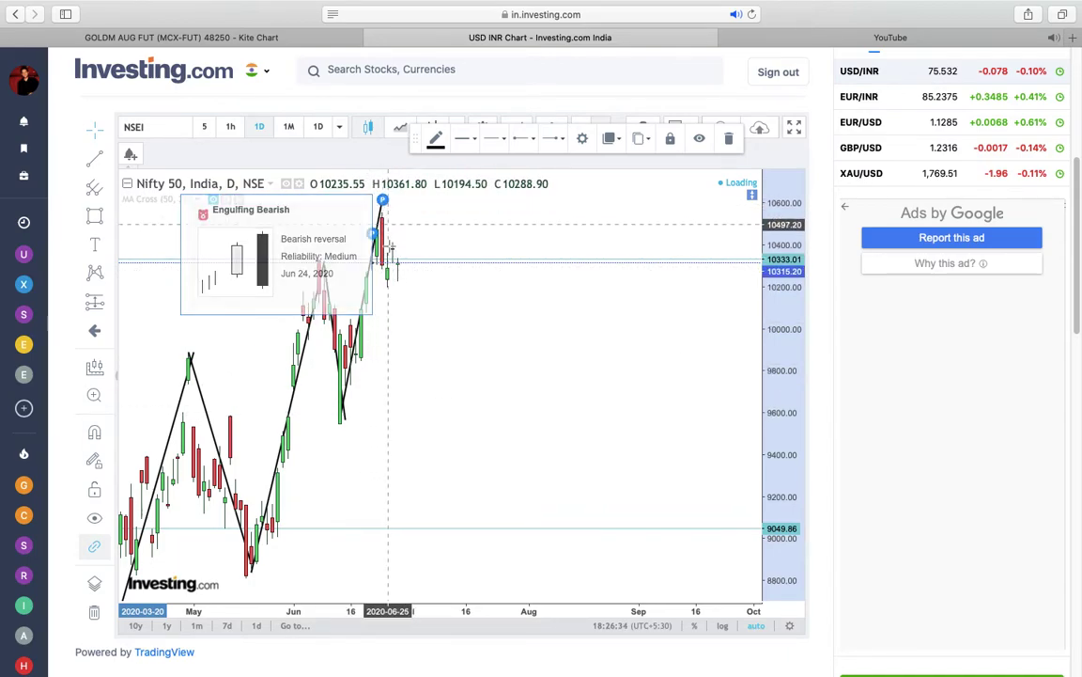
mouse_move(372, 233)
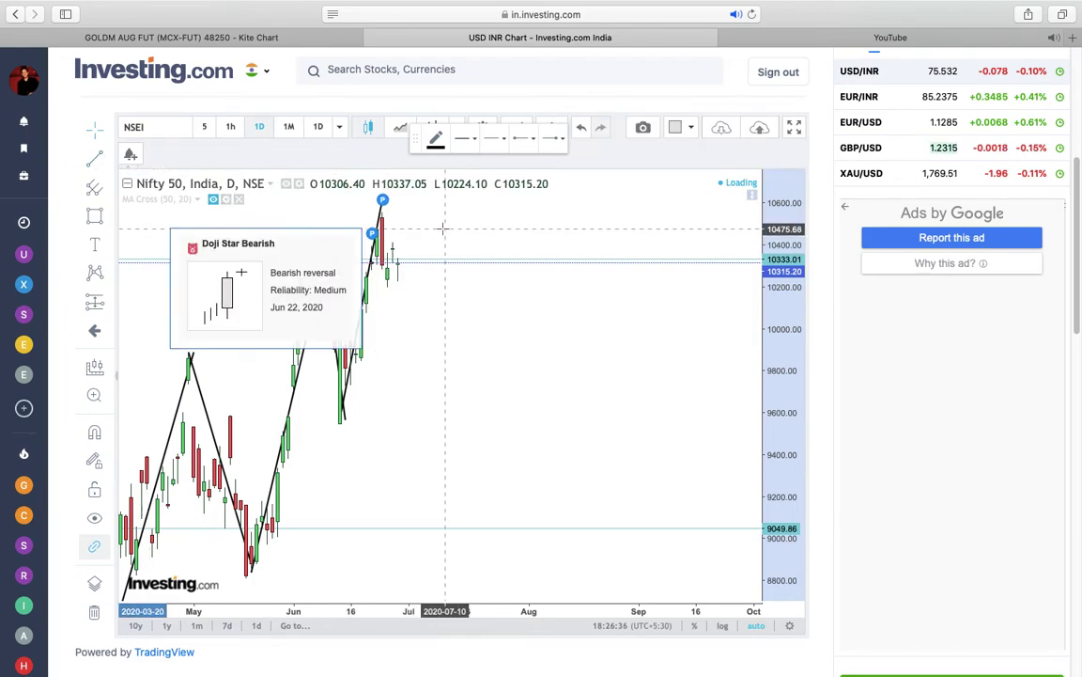
click(383, 202)
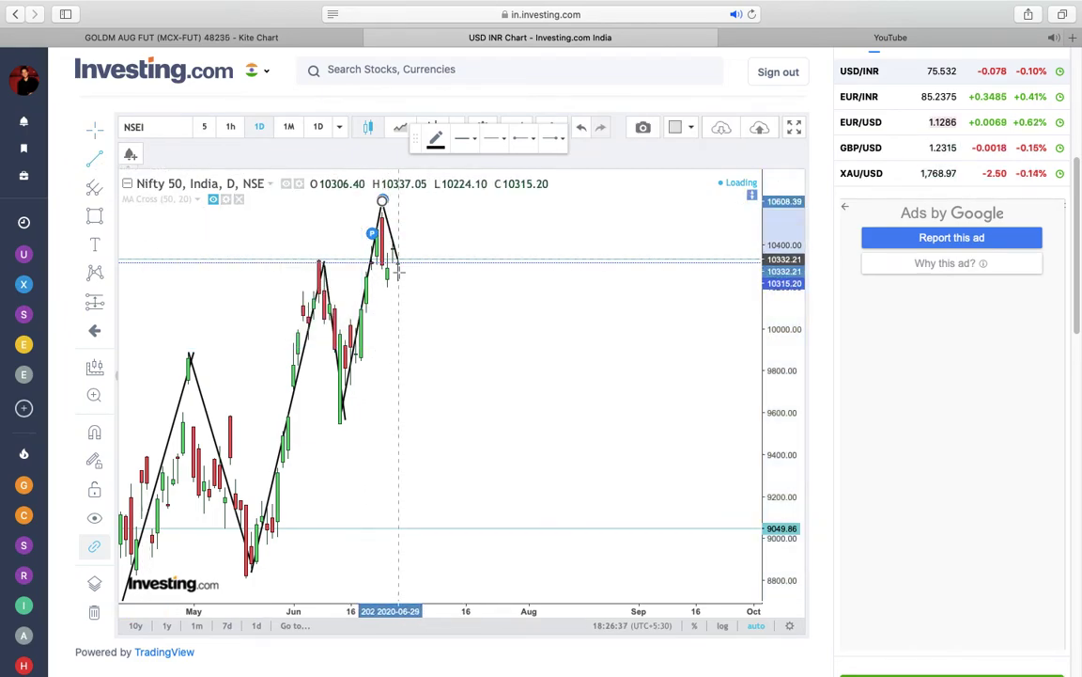
double_click(419, 344)
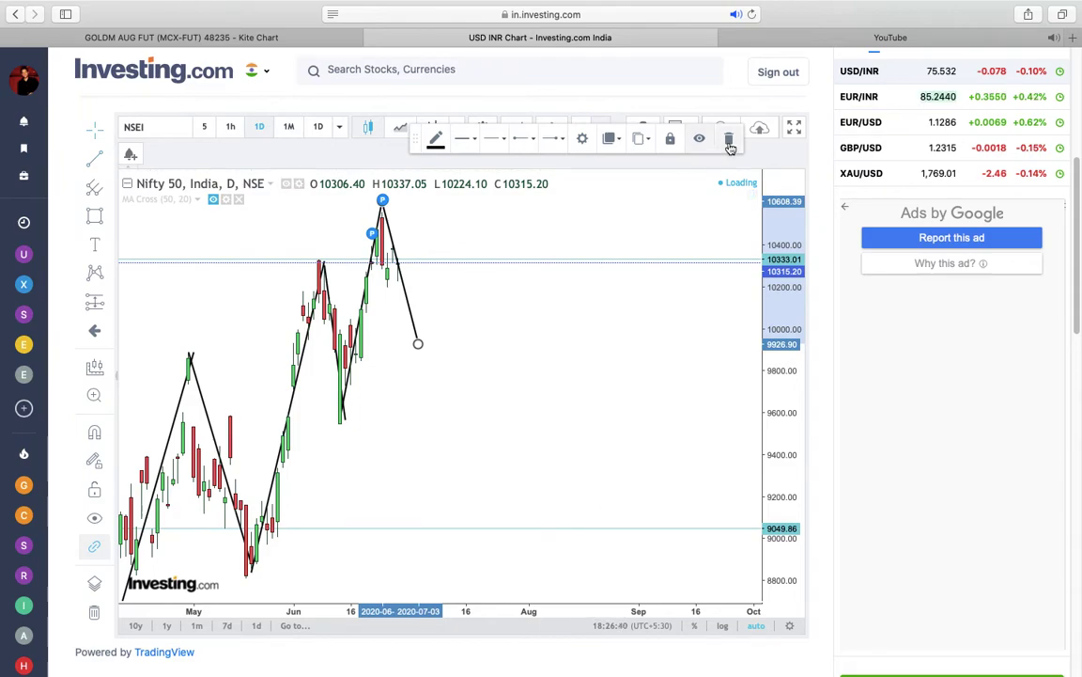
click(658, 137)
Draw a Fib Retracement from the mid-June low at about 9550 to the 24 June high at 10551.
click(98, 187)
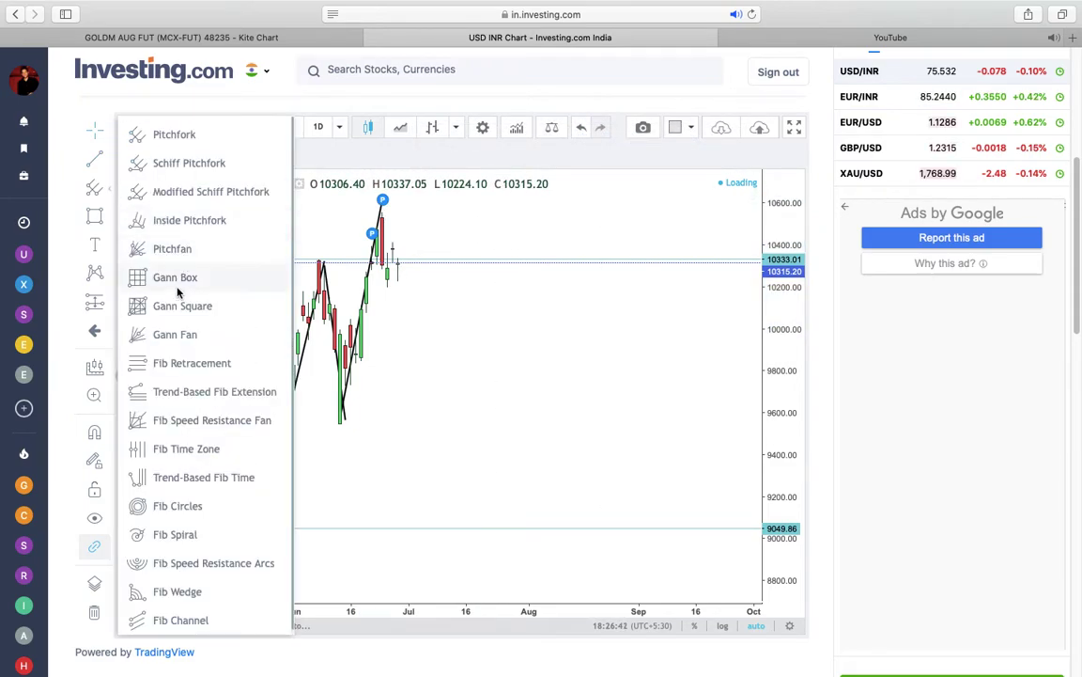
click(160, 363)
click(340, 422)
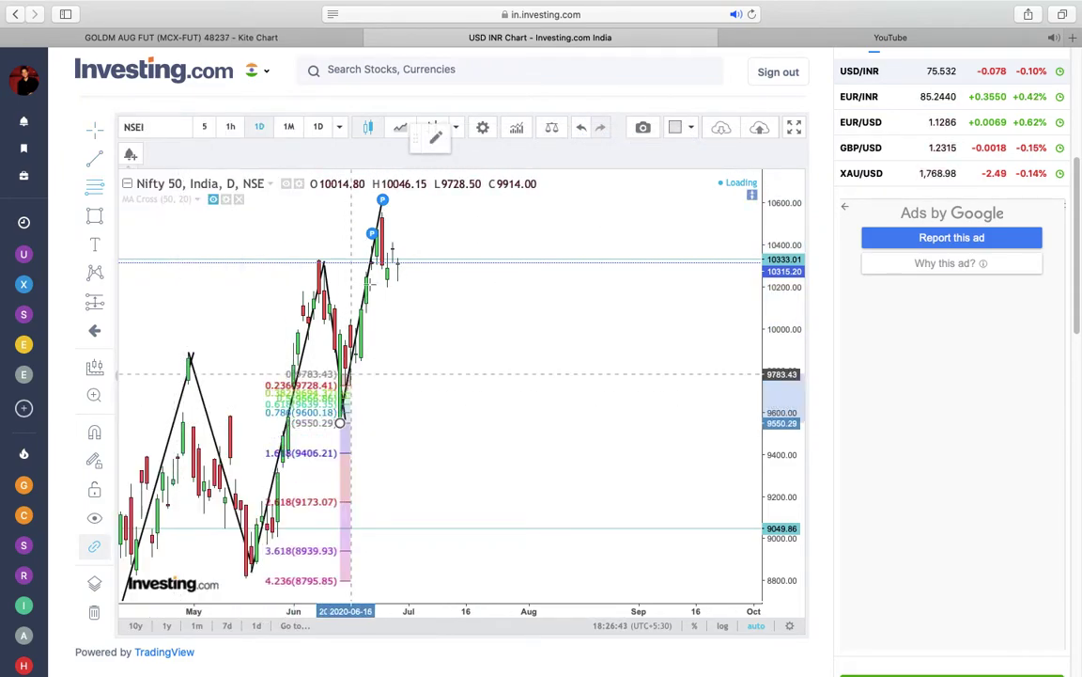
click(381, 215)
click(382, 213)
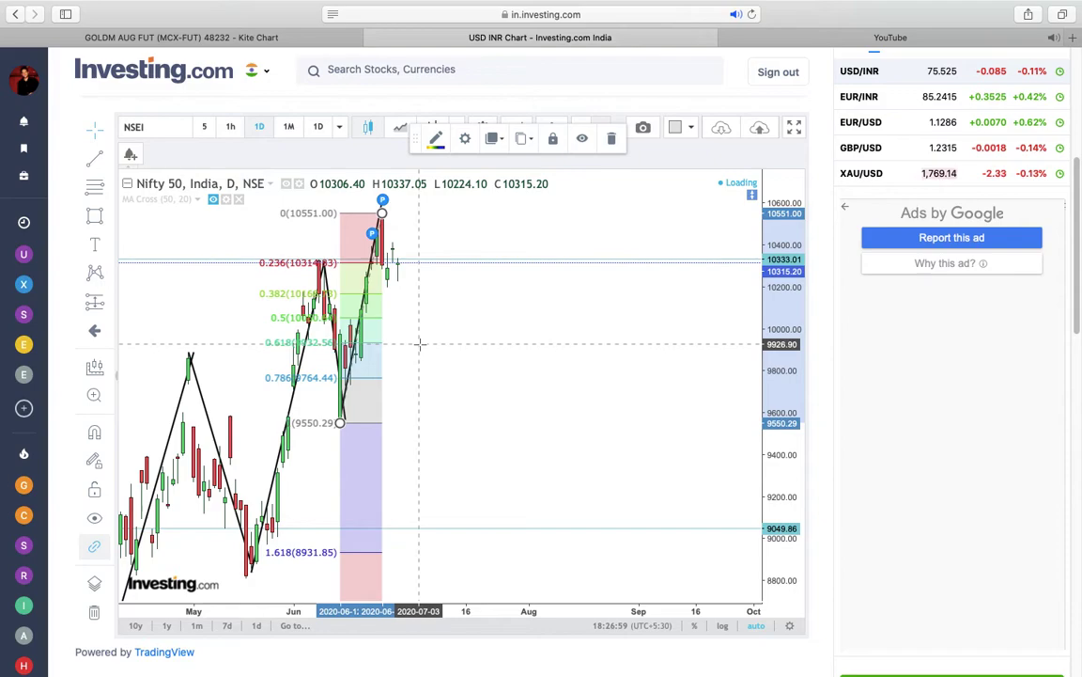
Draw projected trend lines from the 24 June high at about 10587 down to about 9955 on 6 July and up to about 10644 on 17 July.
click(94, 158)
click(381, 200)
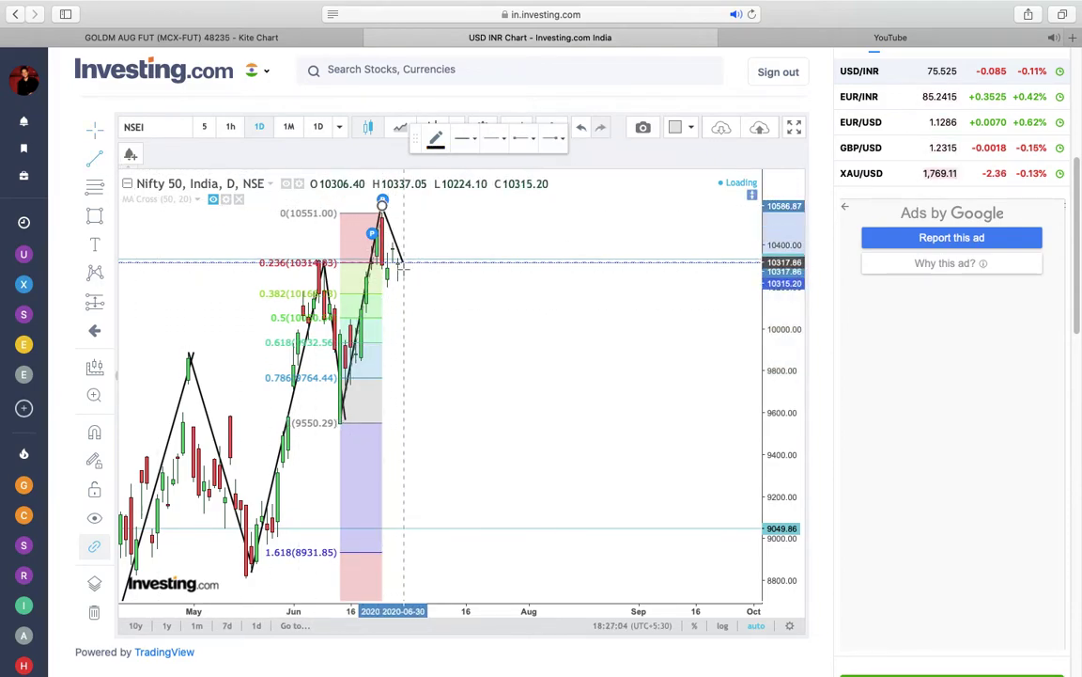
click(423, 338)
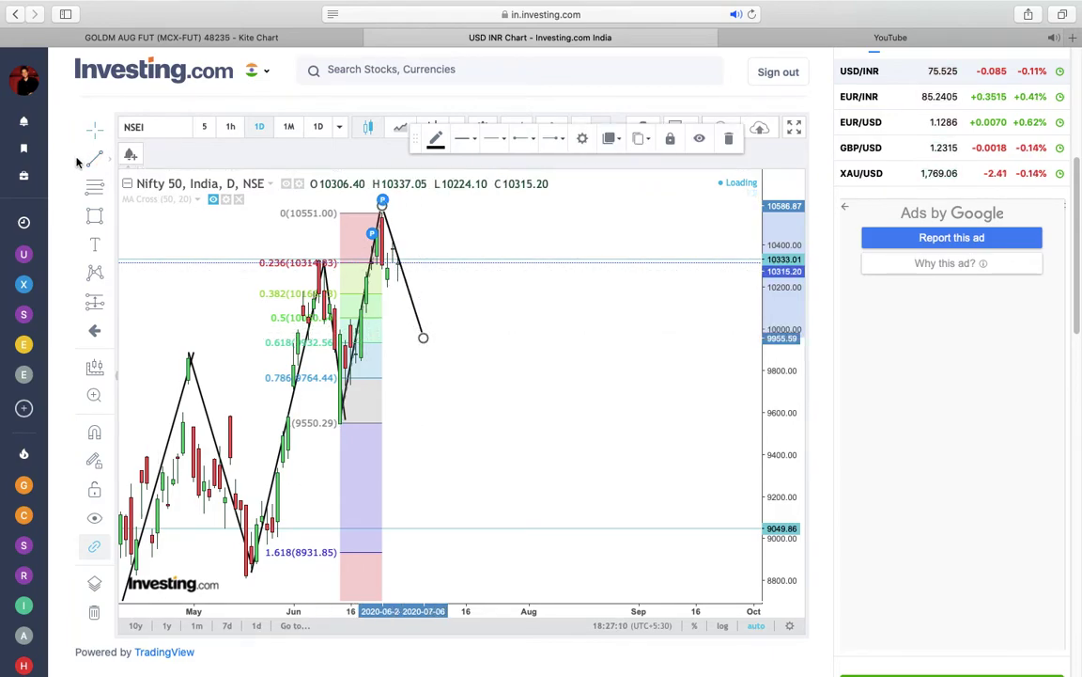
click(423, 336)
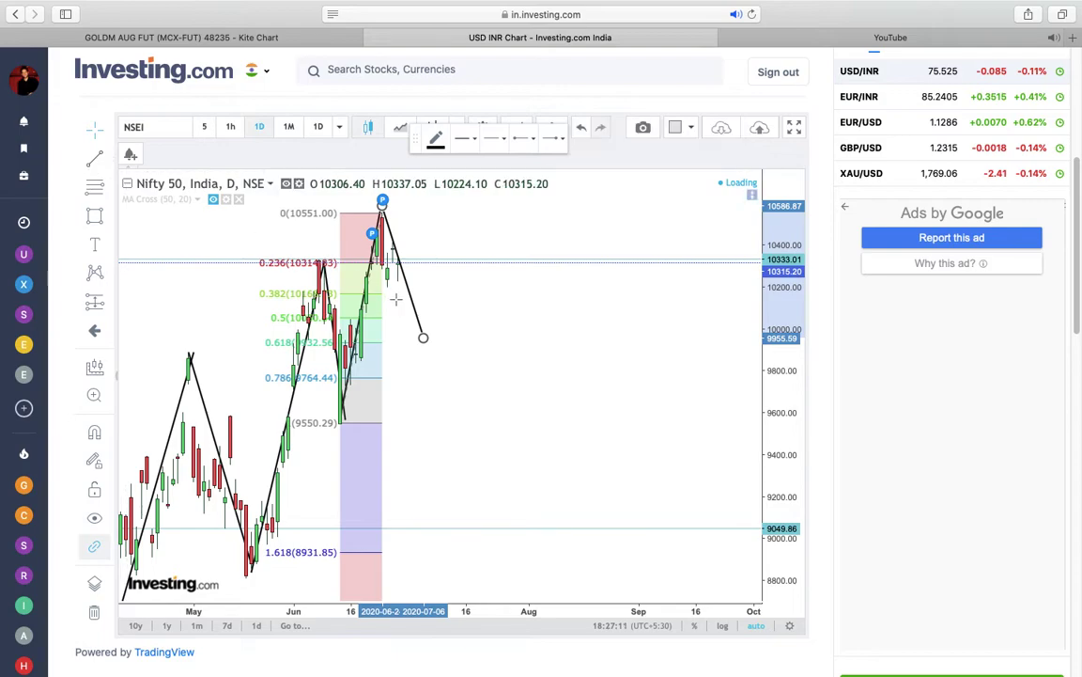
click(471, 196)
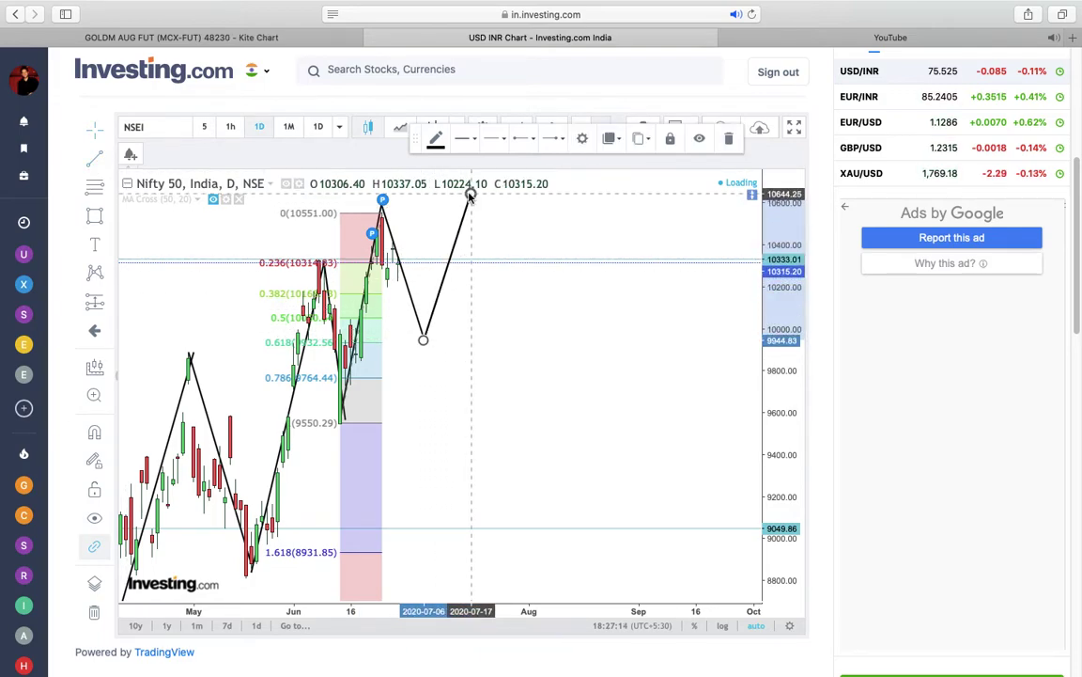
Delete the rising projection line and shorten the falling one to end at about 10060 on 2 July.
mouse_move(423, 338)
mouse_down()
mouse_move(423, 259)
mouse_move(420, 321)
mouse_up()
click(728, 138)
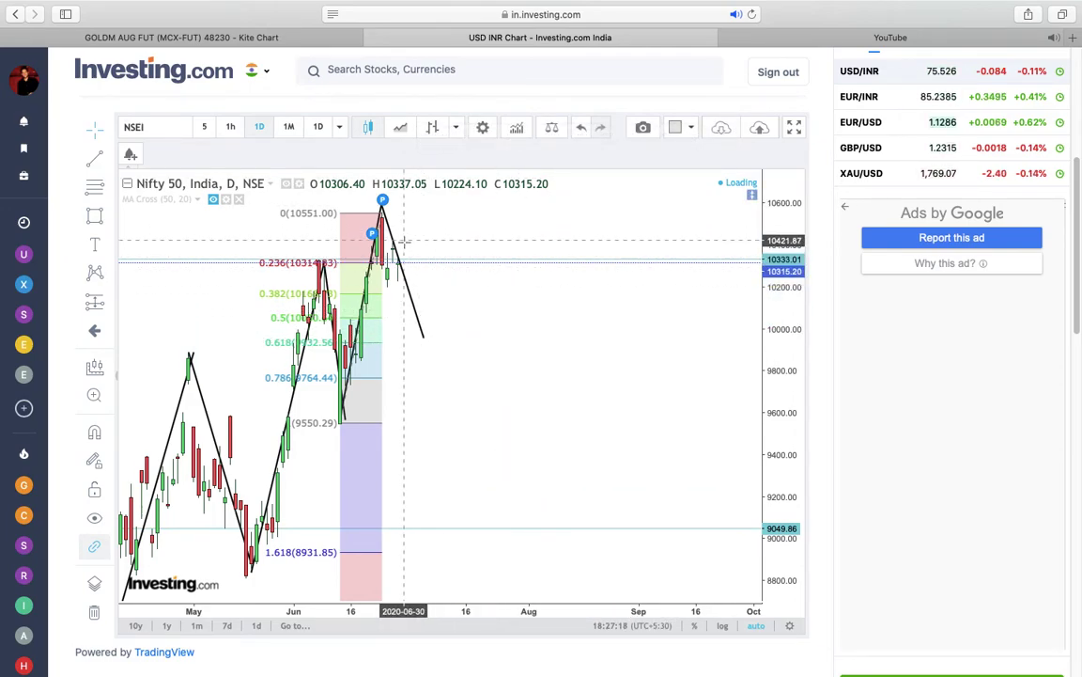
click(390, 234)
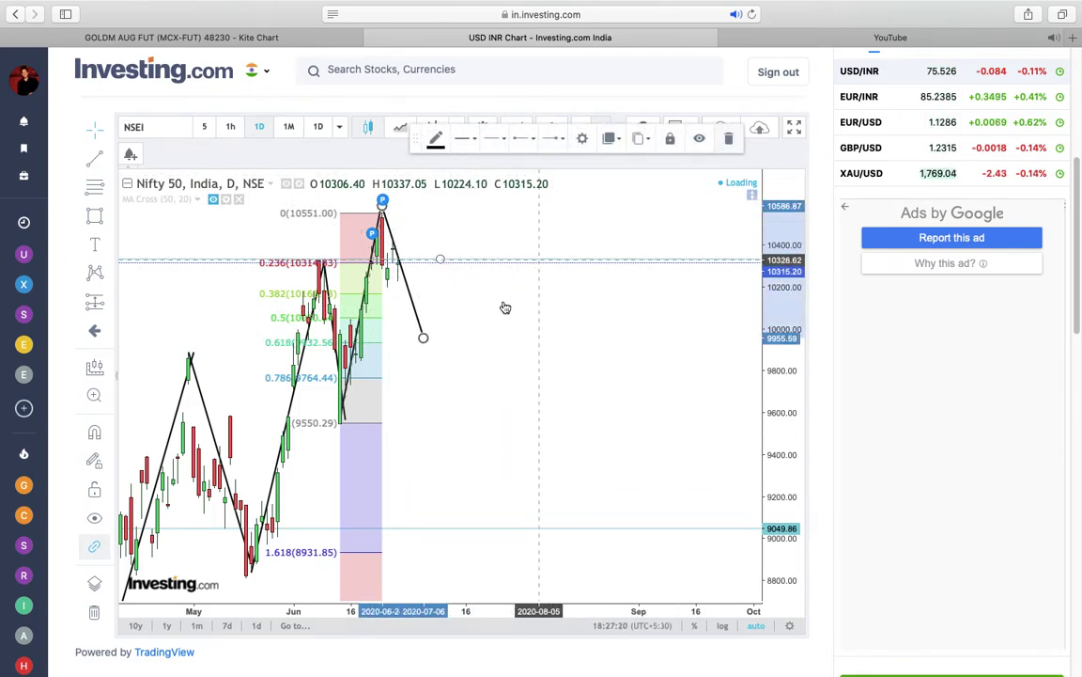
click(424, 294)
mouse_move(423, 336)
mouse_down()
mouse_move(402, 293)
mouse_move(413, 316)
mouse_up()
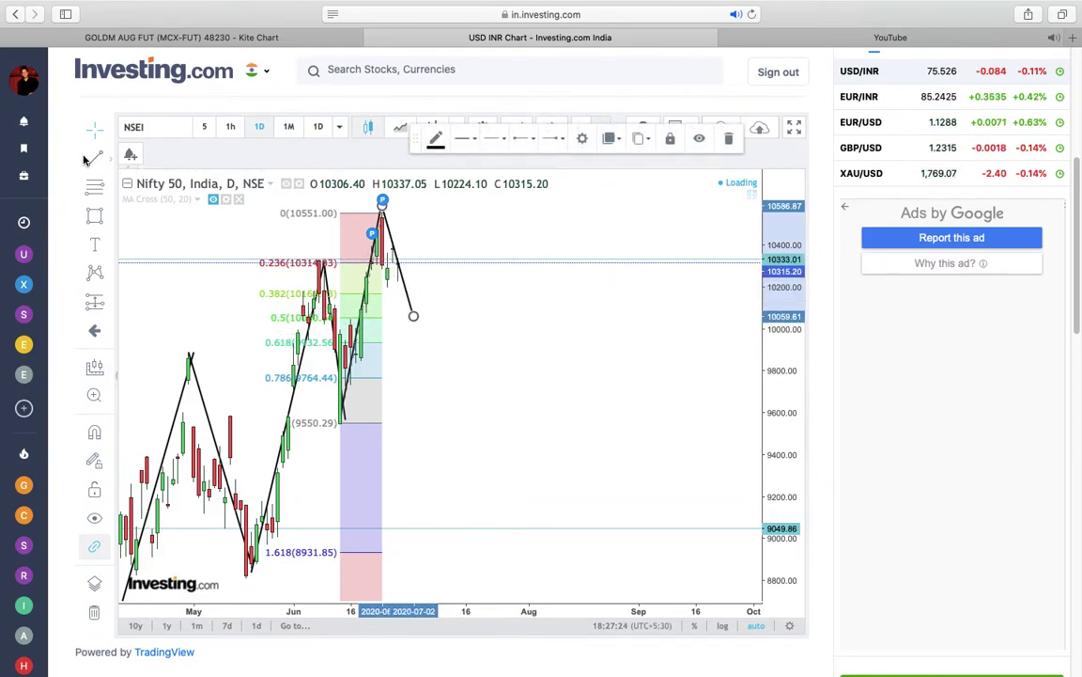
Draw projected trend lines from the falling line's end up to about 10619 on 15 July and down to about 10131 on 29 July.
click(419, 315)
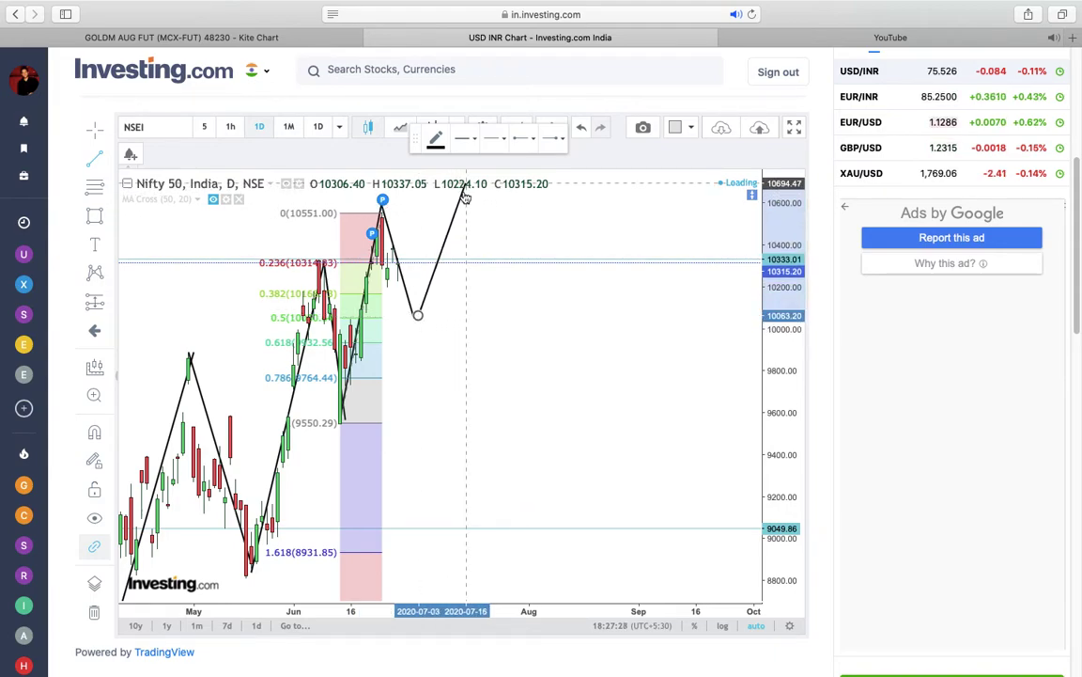
click(460, 200)
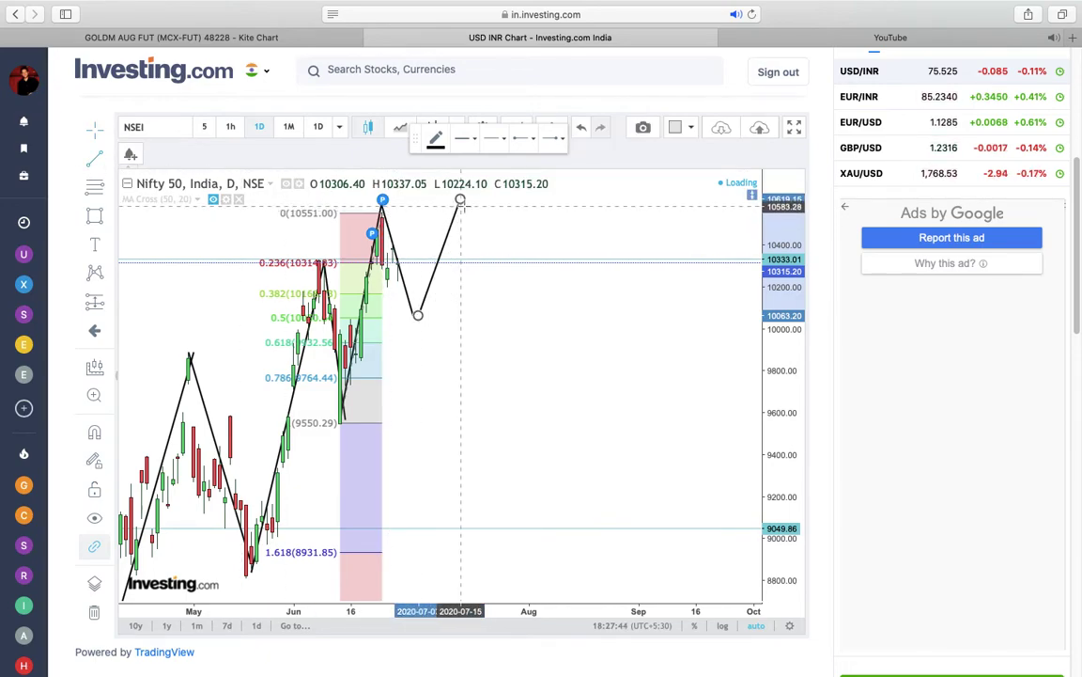
click(513, 301)
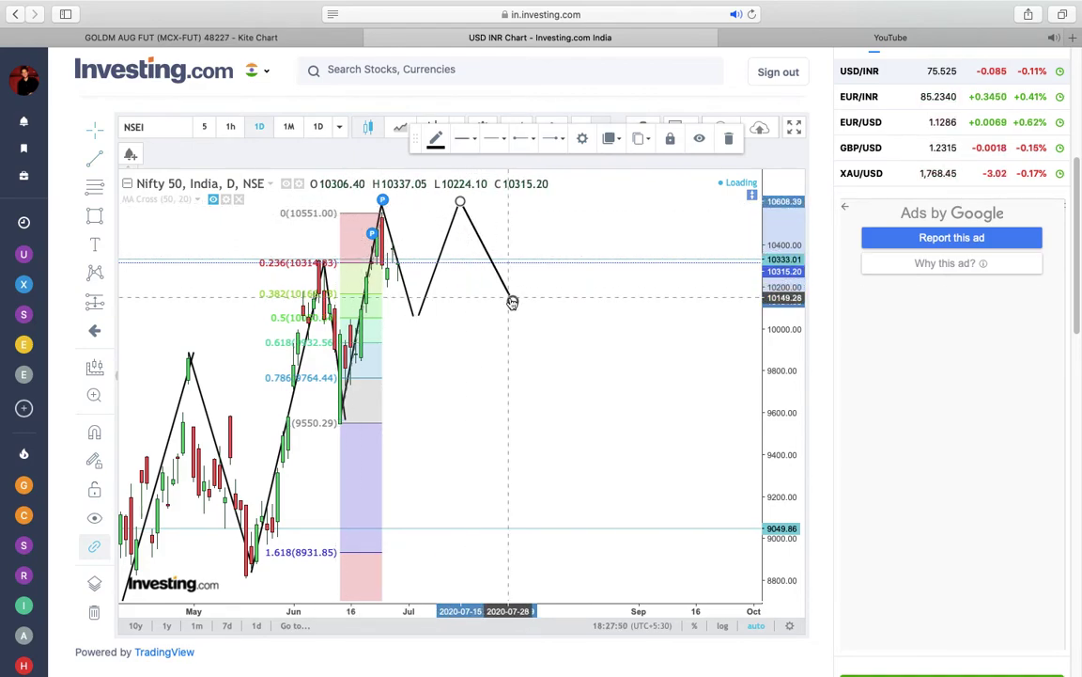
Delete the three projected trend lines that follow the 24 June high.
click(418, 317)
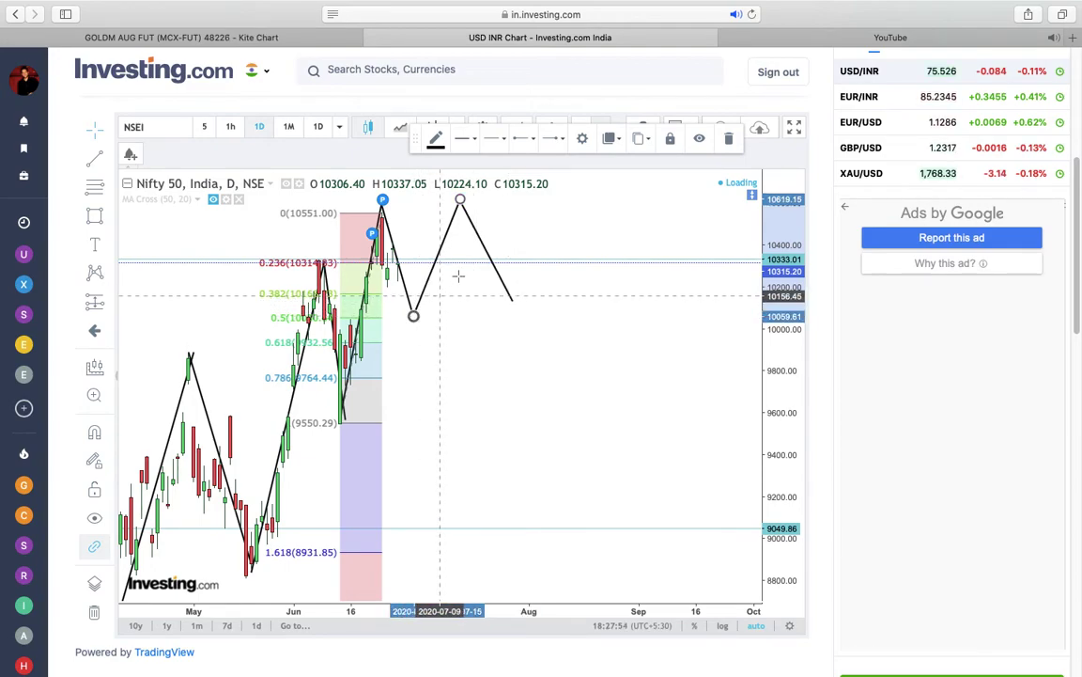
click(731, 140)
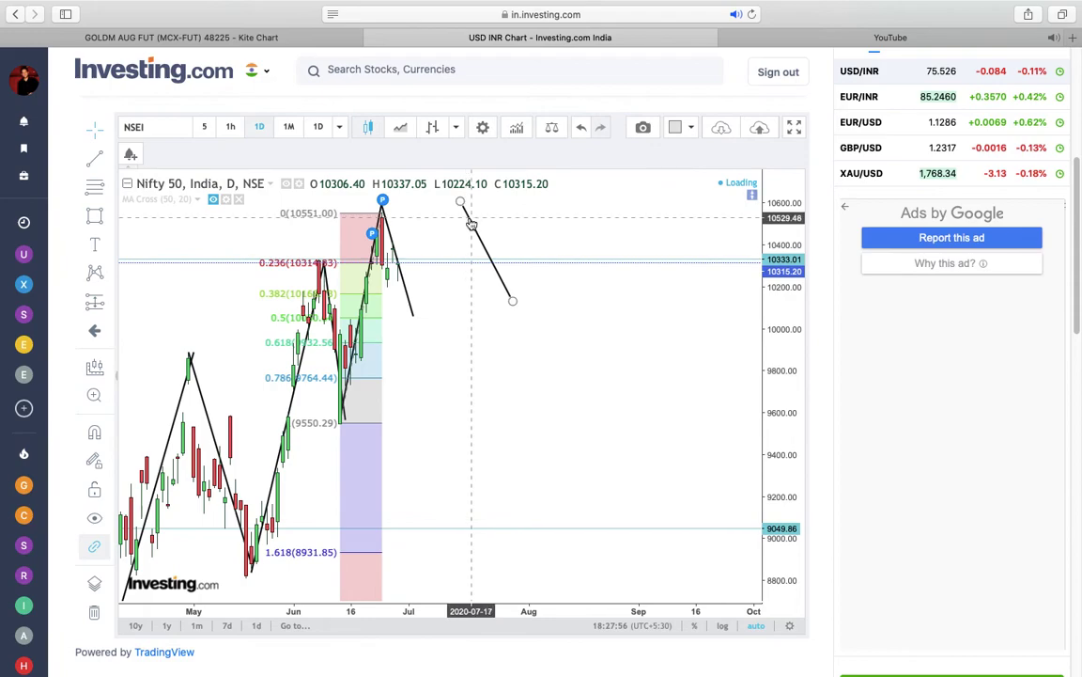
click(486, 252)
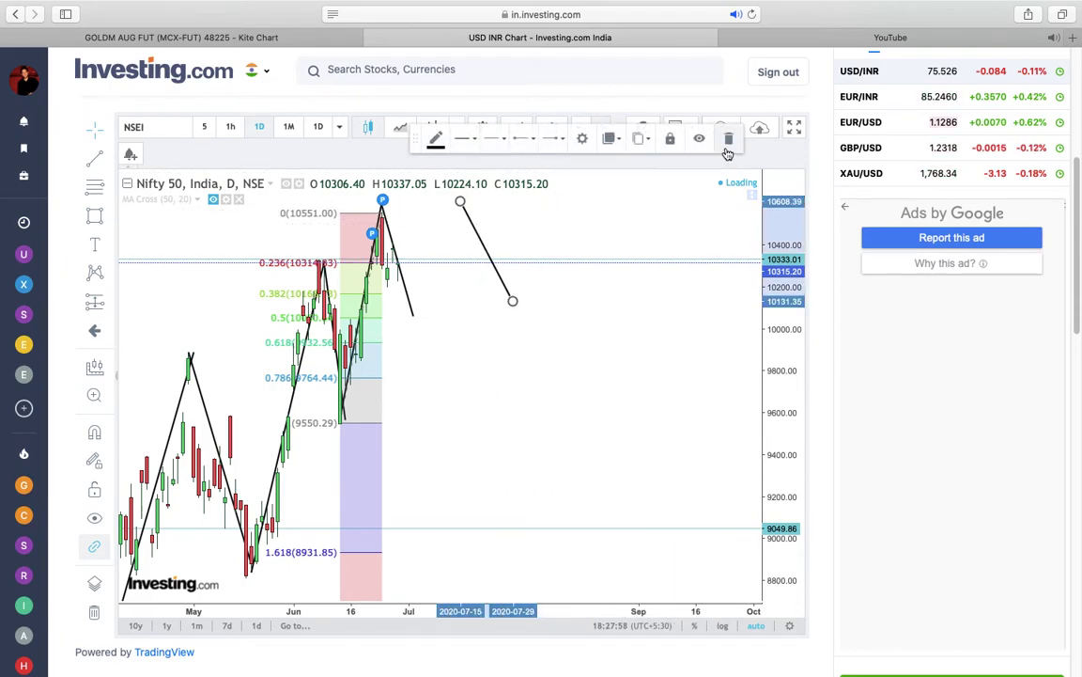
click(730, 136)
click(392, 239)
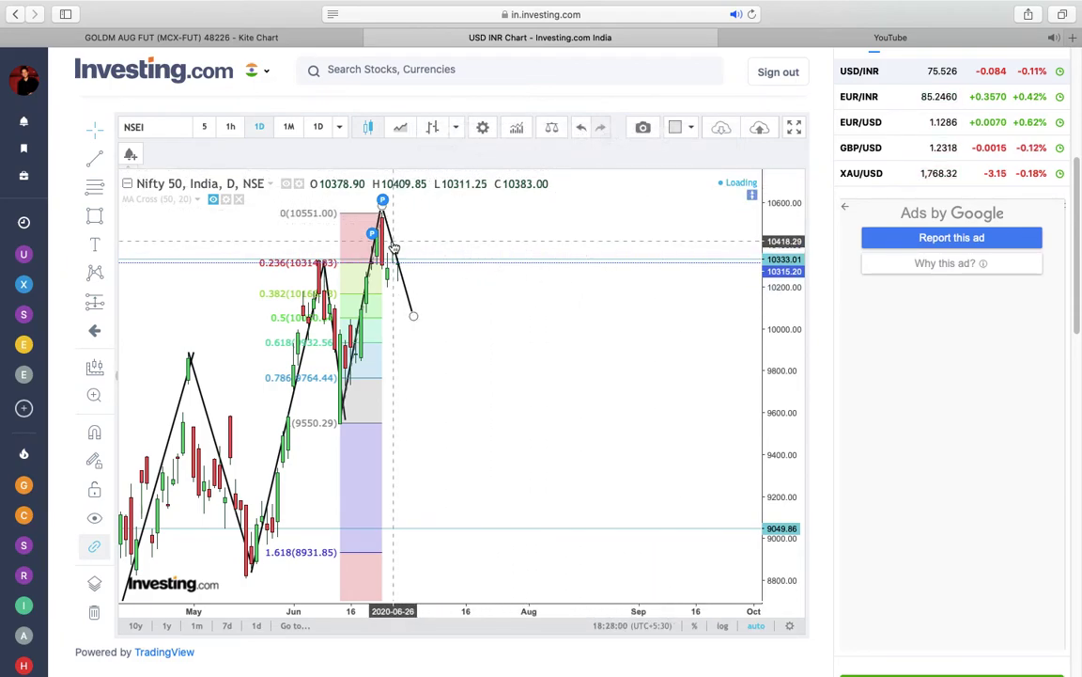
click(729, 139)
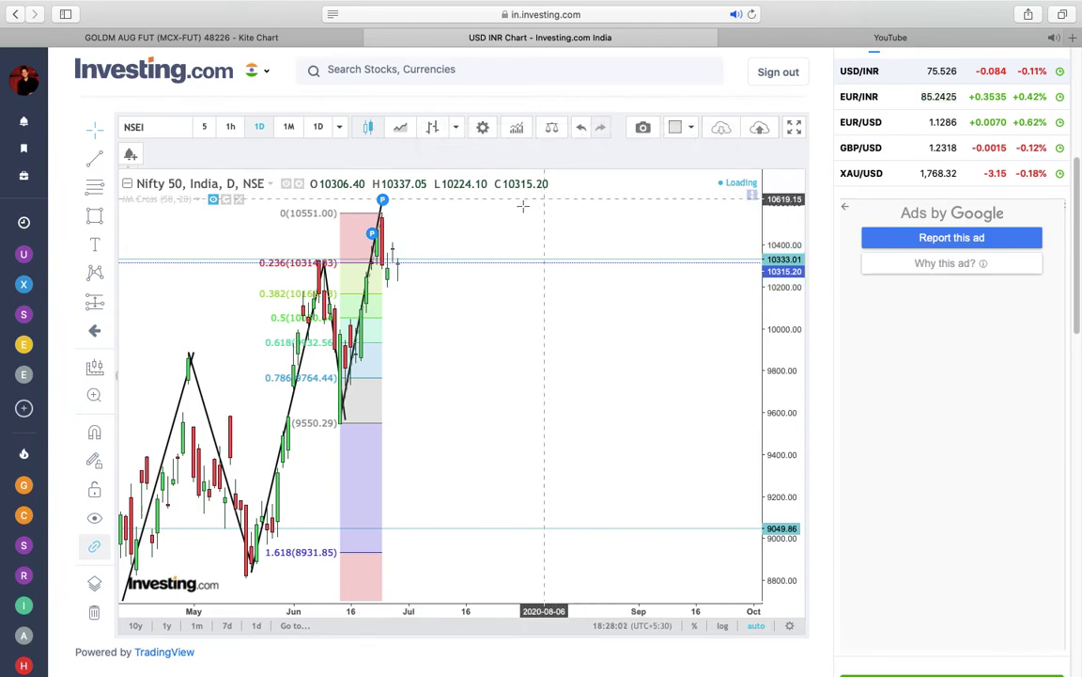